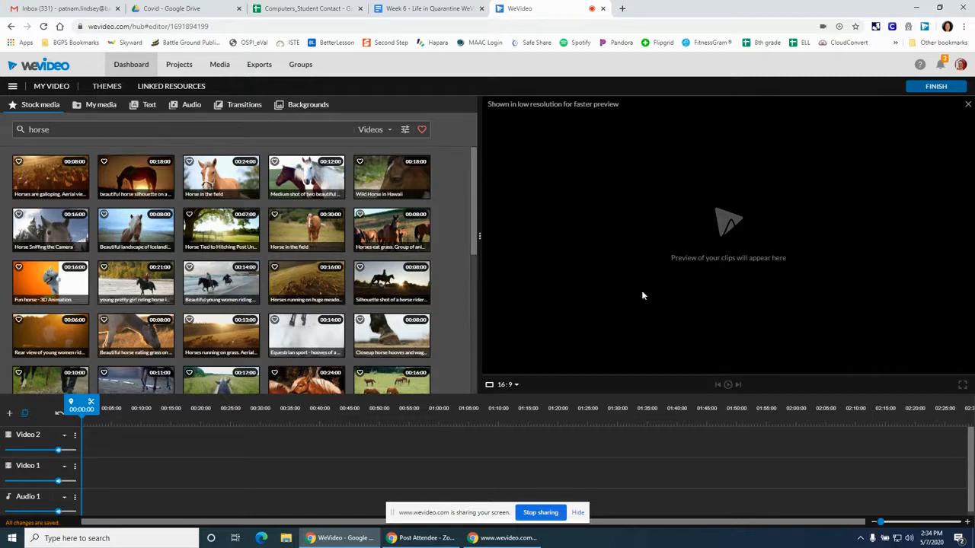
# Preview the grazing-horses and hitching-post stock videos, and look at the options for adding a track
pyautogui.click(390, 229)
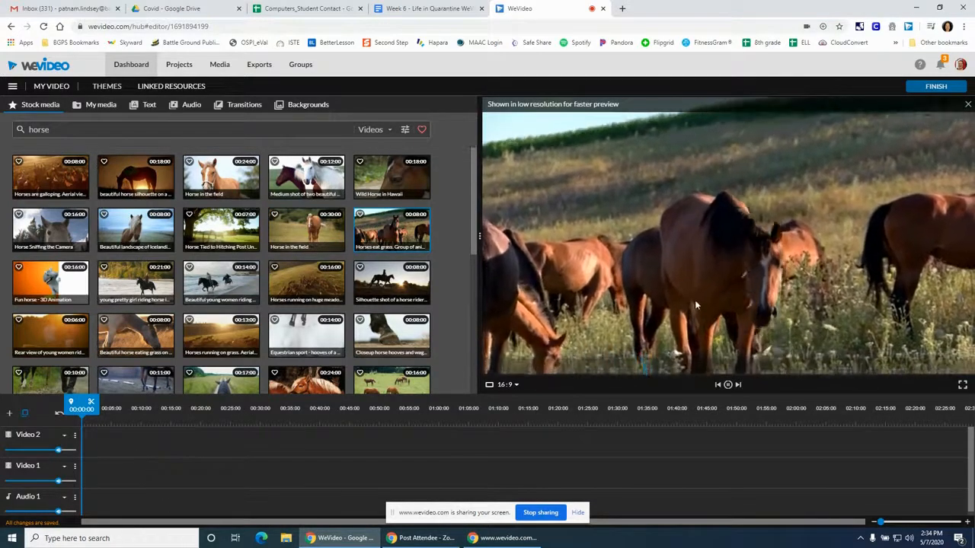
pyautogui.click(728, 386)
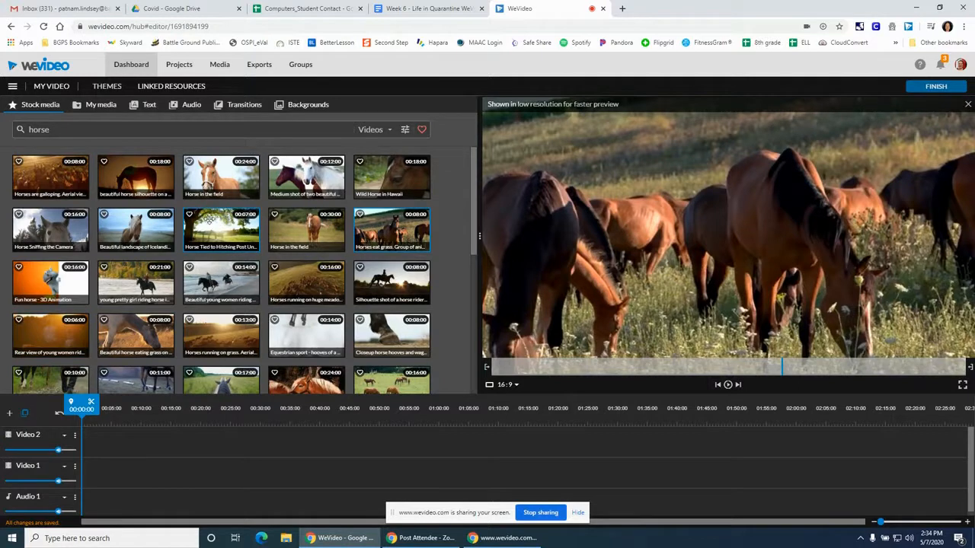
pyautogui.moveTo(221, 228)
pyautogui.mouseDown()
pyautogui.moveTo(187, 312)
pyautogui.moveTo(89, 469)
pyautogui.moveTo(187, 232)
pyautogui.moveTo(223, 220)
pyautogui.mouseUp()
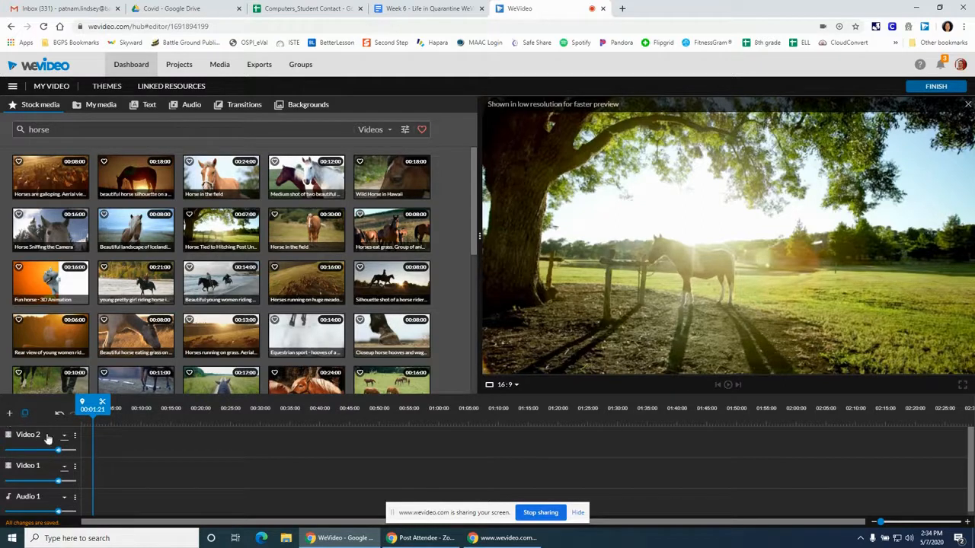
pyautogui.click(10, 414)
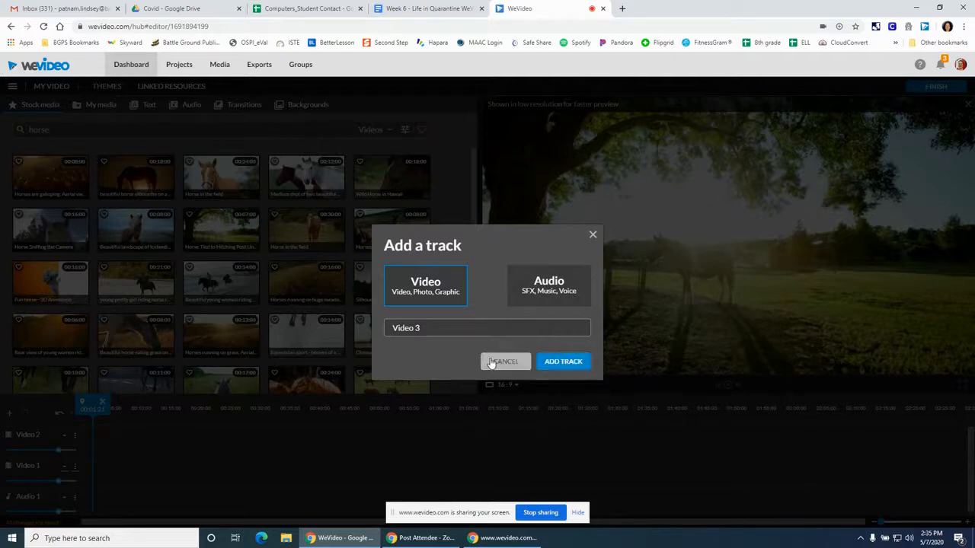
pyautogui.click(593, 236)
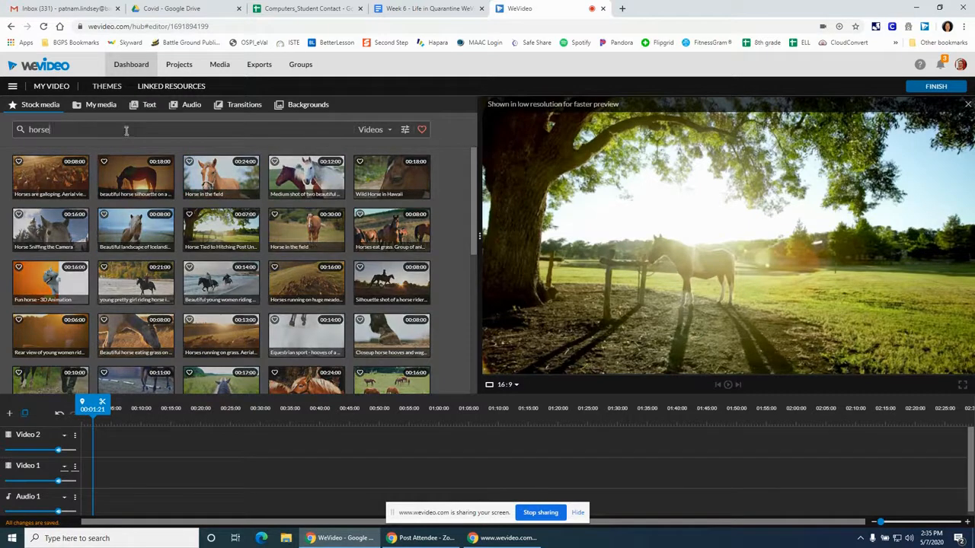
# Filter the horse stock media to images and place "Portrait of horse outdoors" at the start of the Video 1 track
pyautogui.click(372, 130)
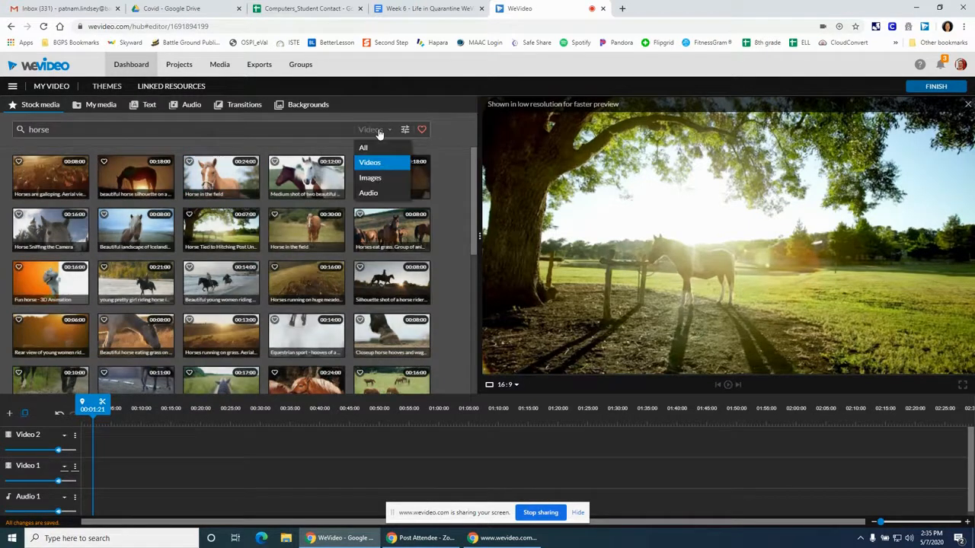
pyautogui.click(370, 178)
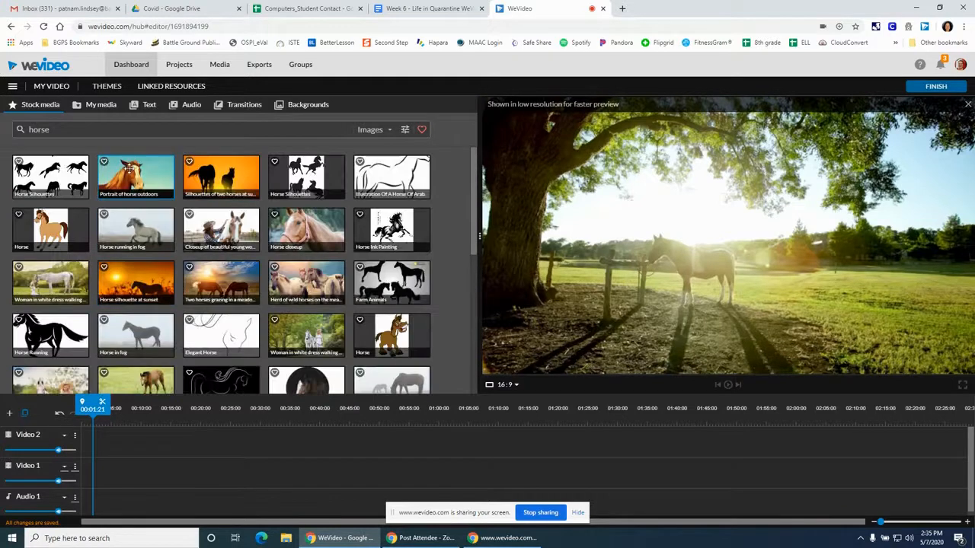
pyautogui.click(133, 169)
pyautogui.moveTo(133, 169); pyautogui.dragTo(87, 473)
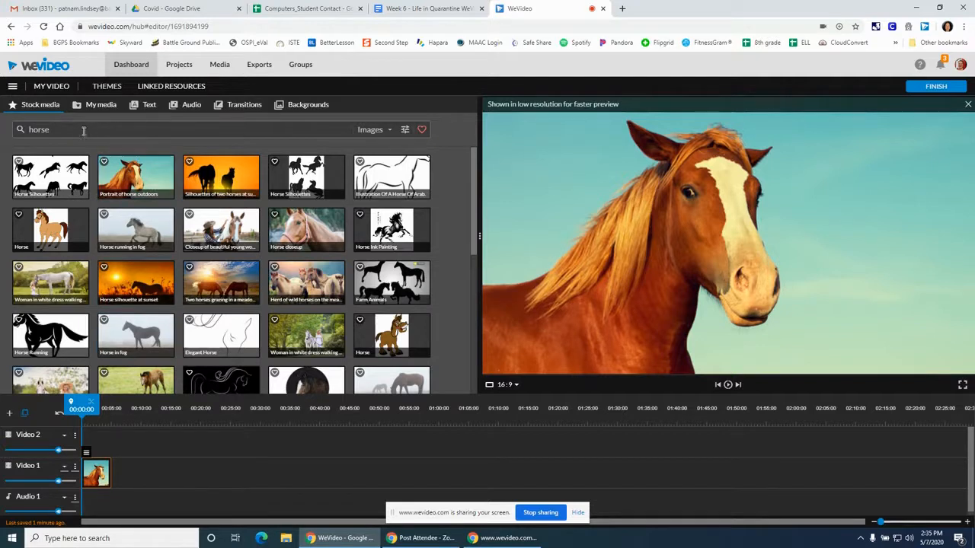
# Filter the stock media to videos and place the medium shot of two beautiful horses directly after the portrait on Video 1
pyautogui.click(391, 131)
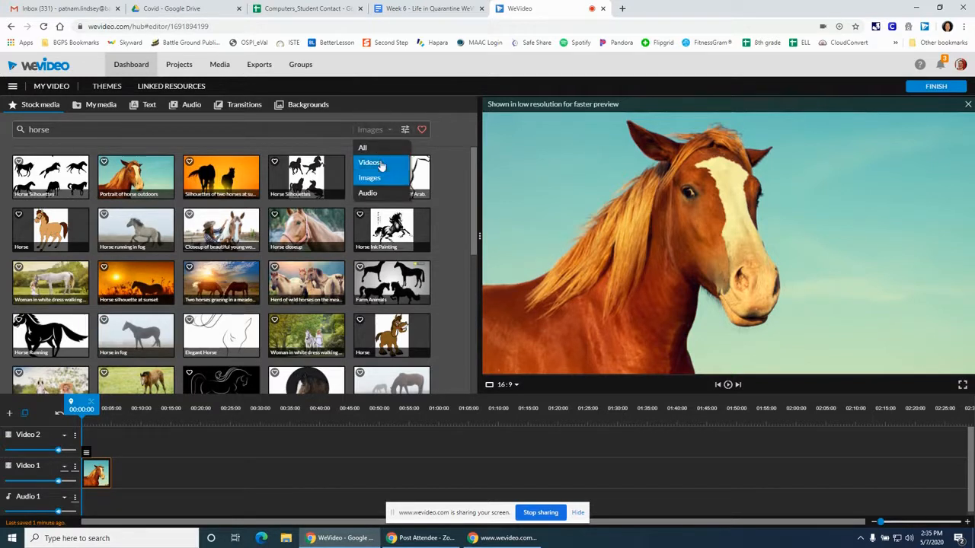
pyautogui.click(372, 164)
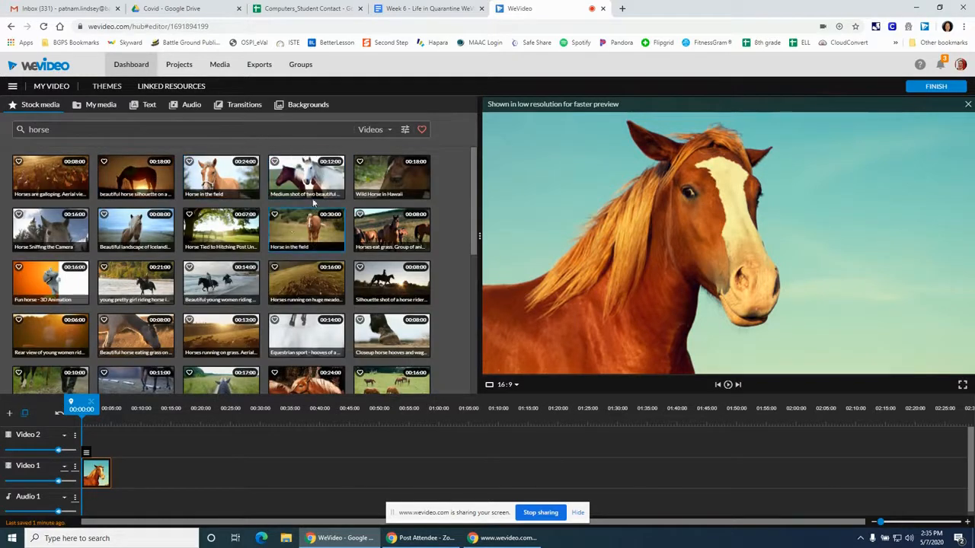
pyautogui.click(316, 180)
pyautogui.moveTo(309, 179); pyautogui.dragTo(126, 481)
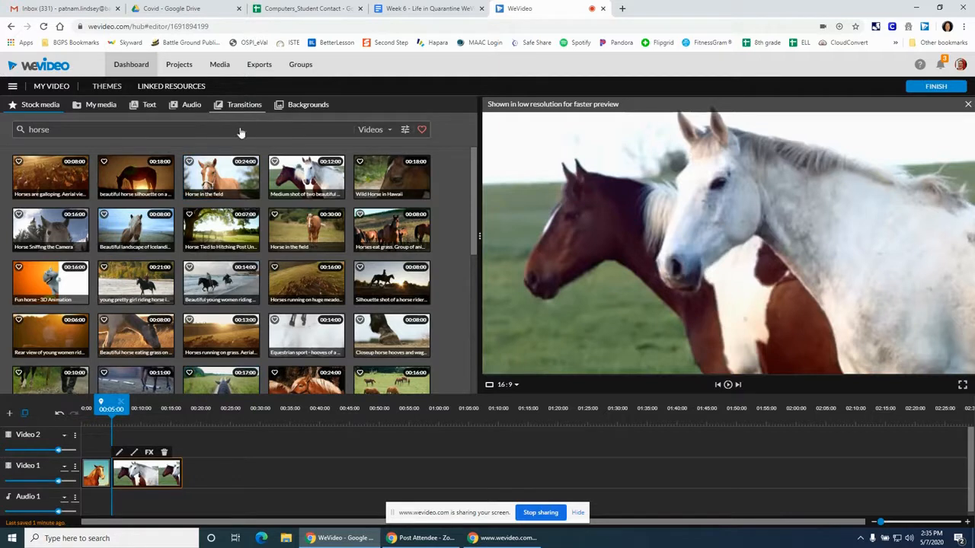
# Preview the Cross fade and Burn transitions and insert Burn between the horse portrait and the two-horses clip on Video 1
pyautogui.click(242, 104)
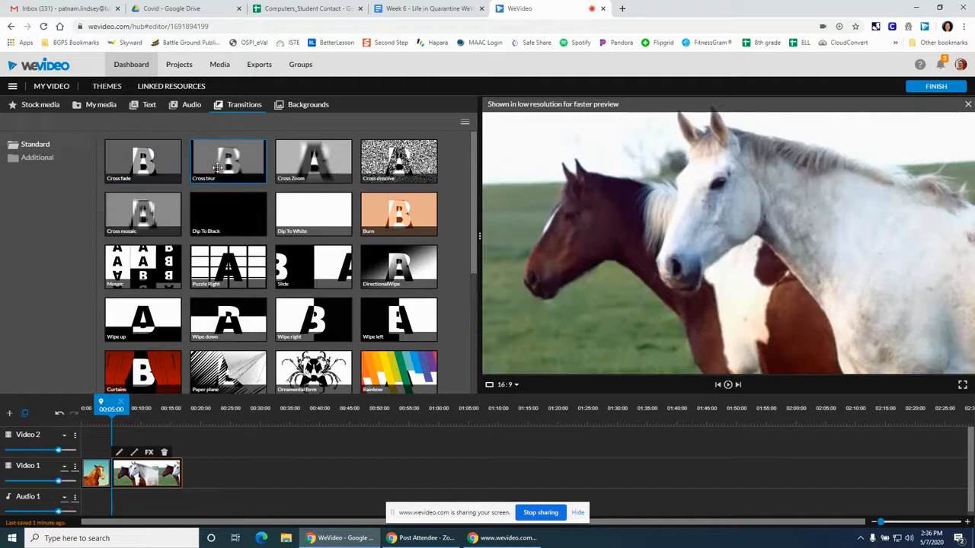
pyautogui.click(143, 164)
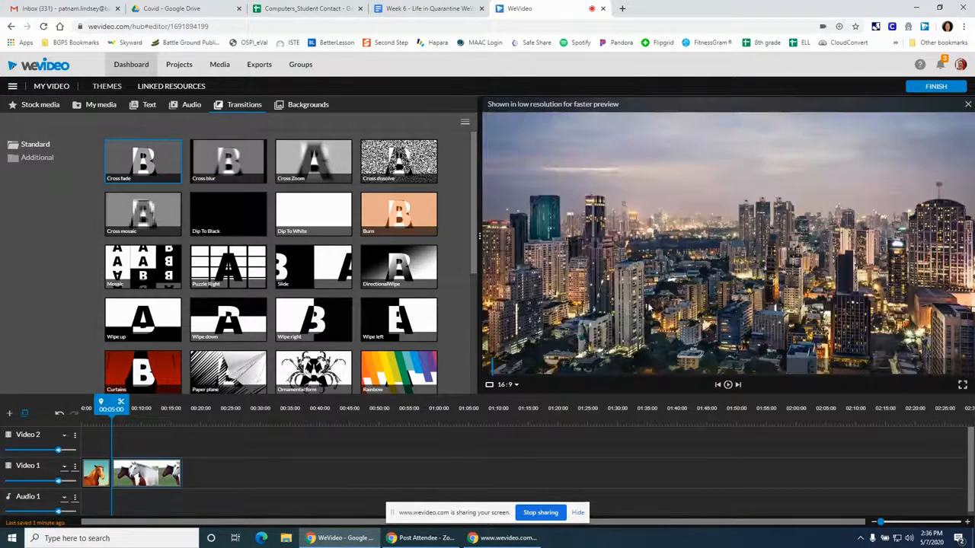
pyautogui.click(409, 214)
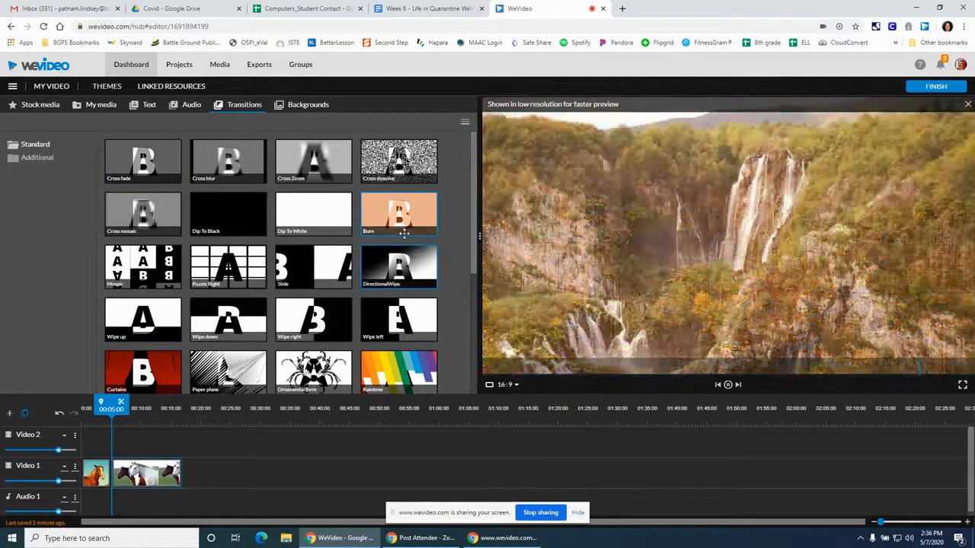
pyautogui.moveTo(358, 306); pyautogui.dragTo(112, 483)
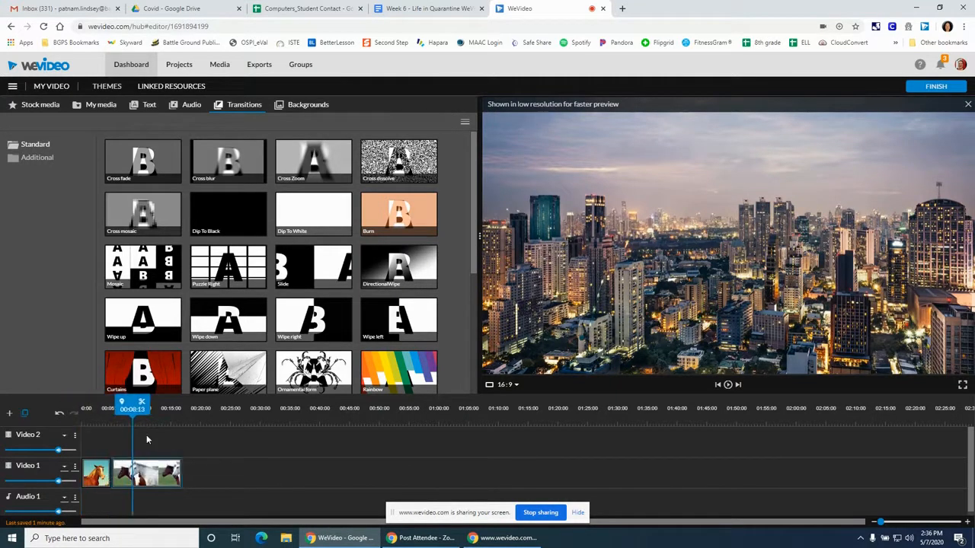
pyautogui.click(397, 215)
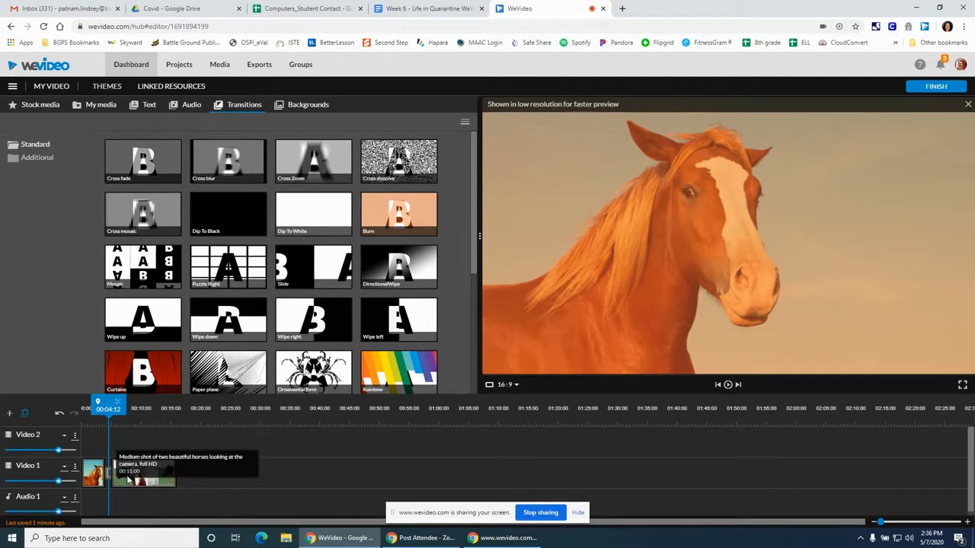
# Split the two-horses clip on Video 1 at about 14 seconds on the timeline
pyautogui.click(127, 457)
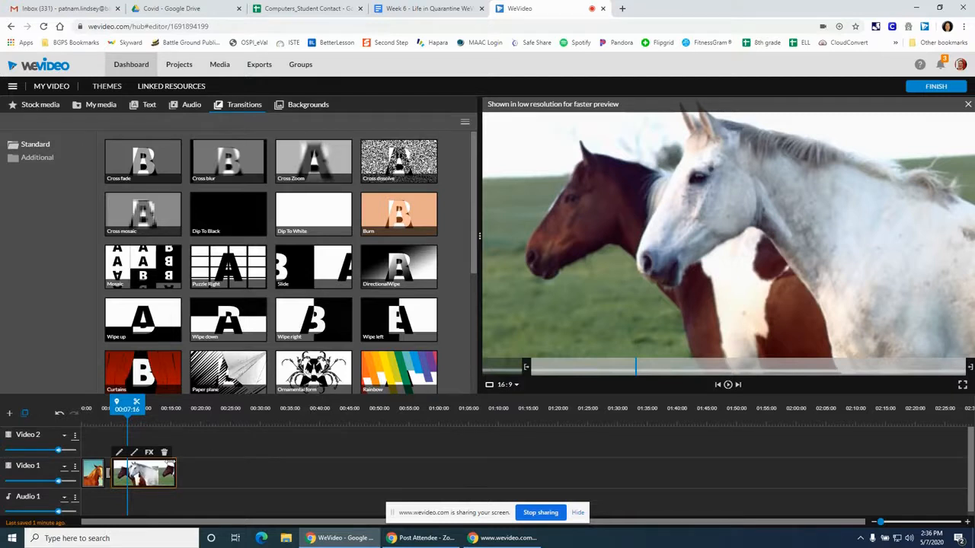
pyautogui.moveTo(260, 395); pyautogui.dragTo(166, 473)
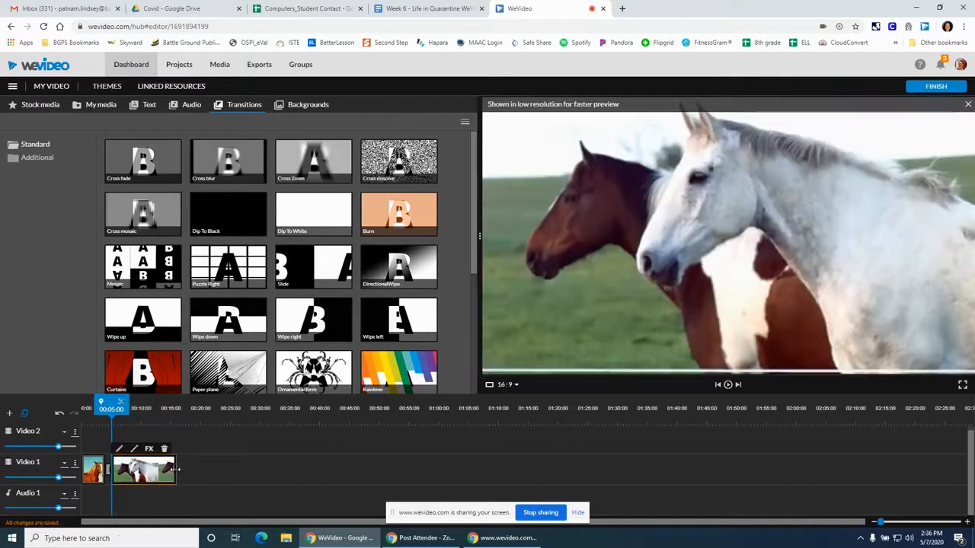
pyautogui.moveTo(110, 404); pyautogui.dragTo(163, 405)
pyautogui.moveTo(132, 475)
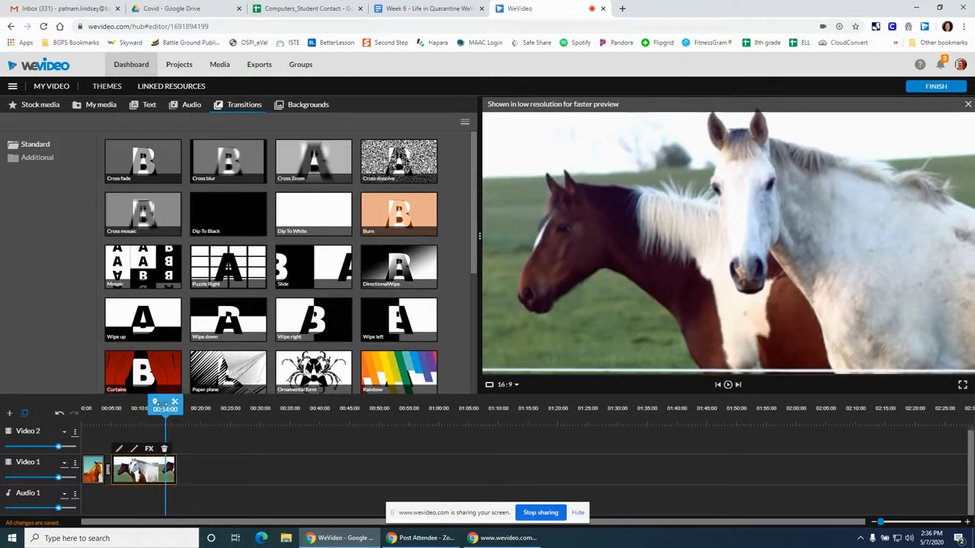
pyautogui.moveTo(167, 401); pyautogui.dragTo(158, 406)
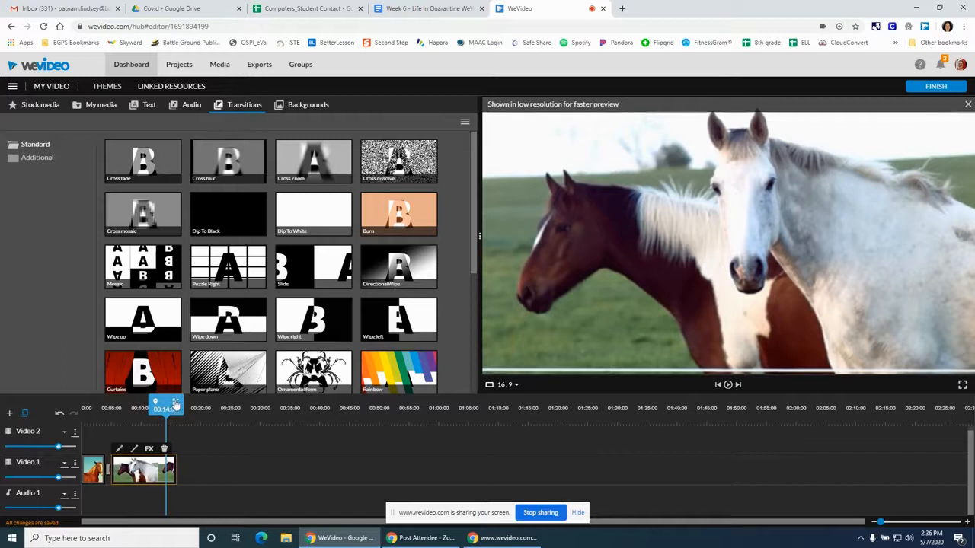
pyautogui.click(176, 407)
# Delete the short leftover piece after the split at the end of the two-horses clip
pyautogui.click(172, 471)
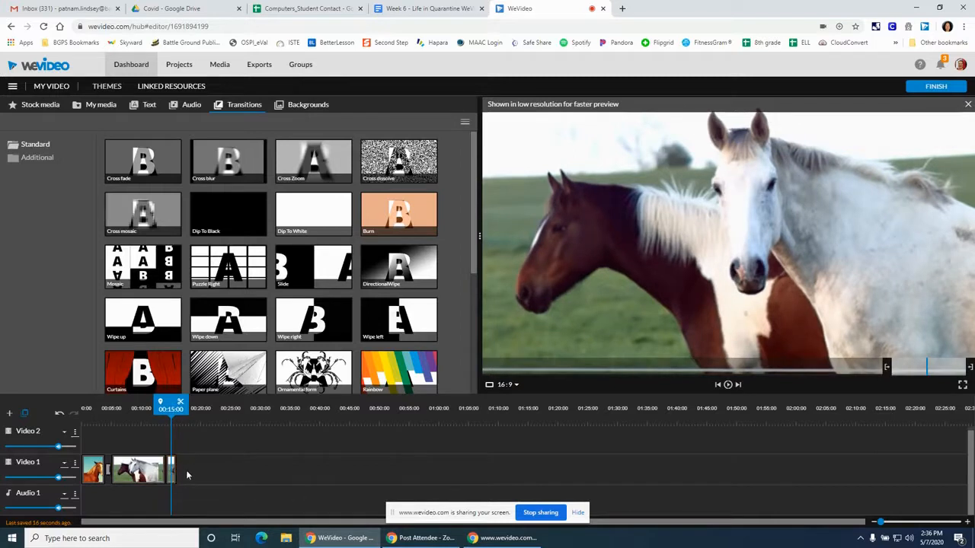
pyautogui.click(170, 472)
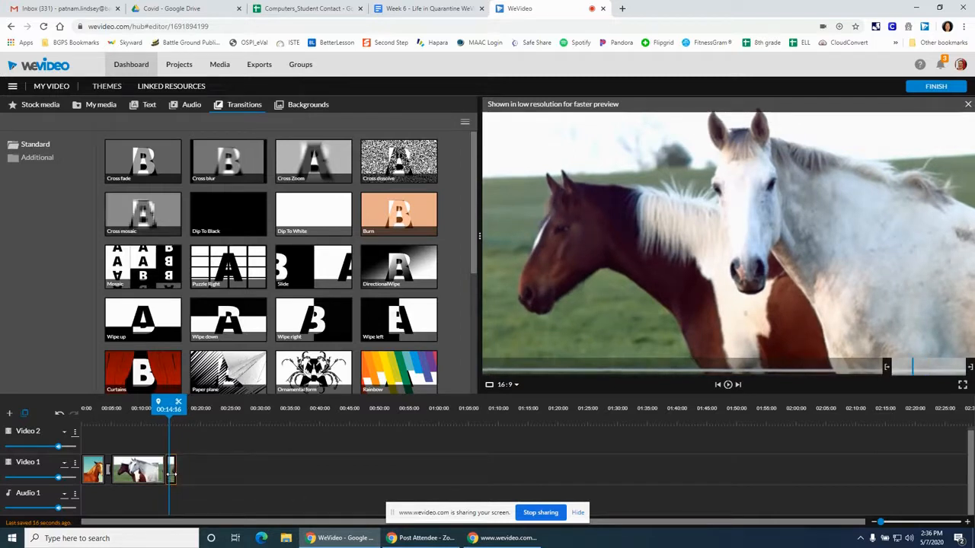
pyautogui.click(186, 469)
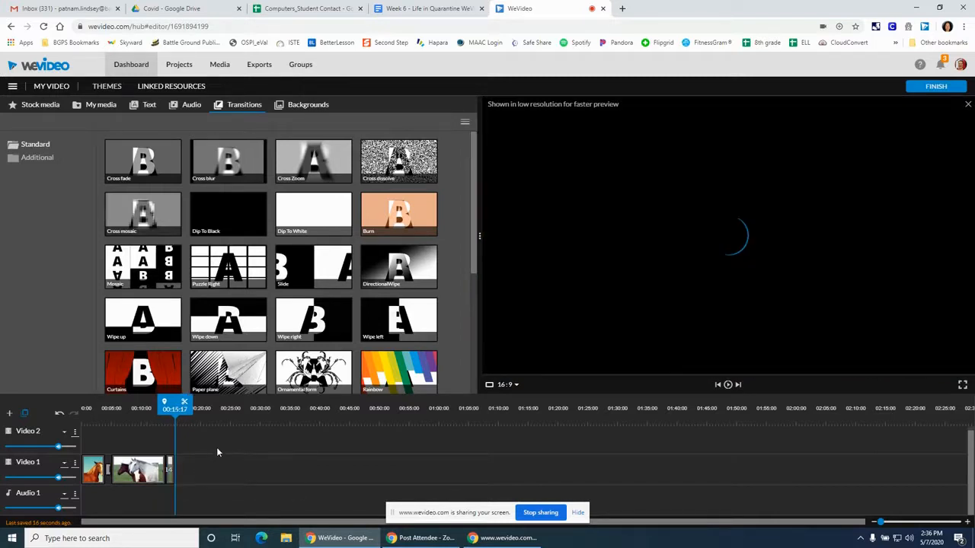
pyautogui.click(149, 474)
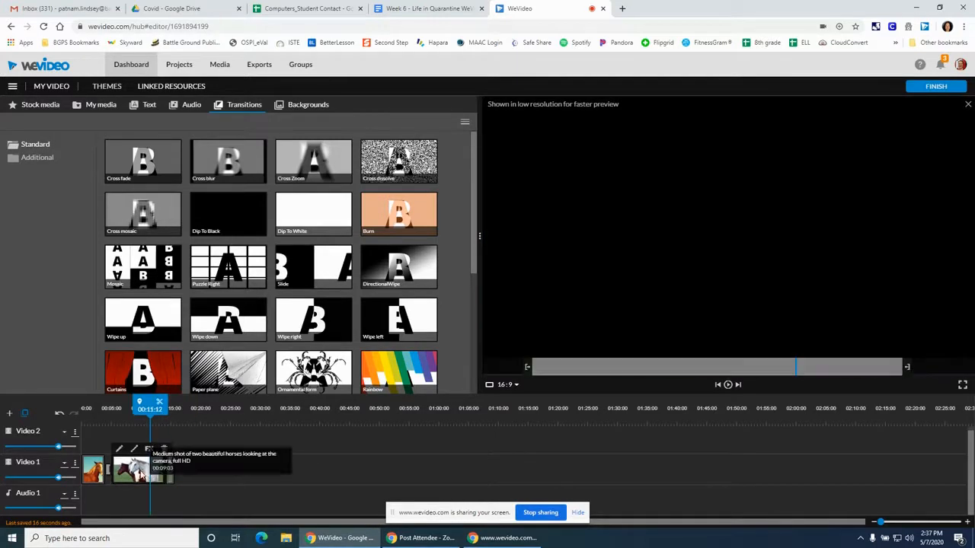
pyautogui.click(170, 472)
pyautogui.click(226, 431)
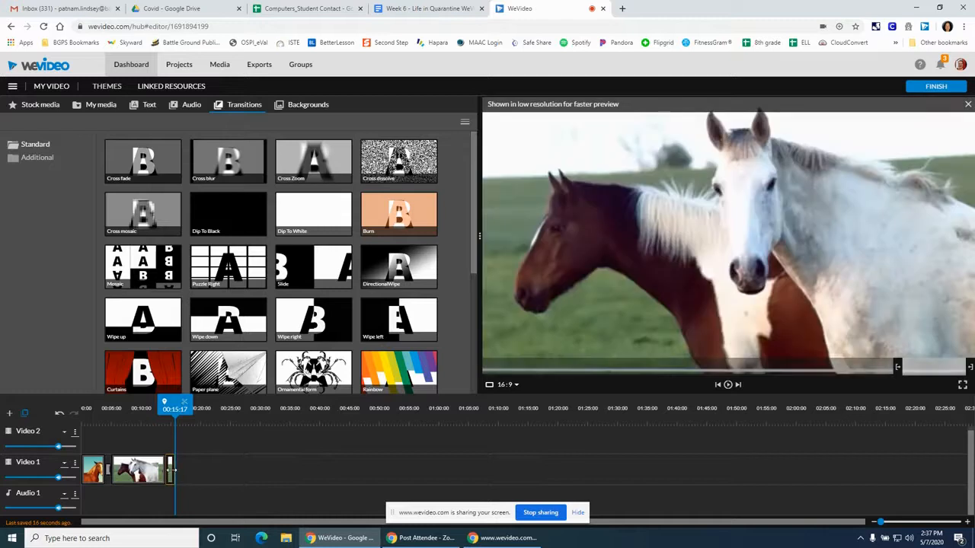
pyautogui.press('Delete')
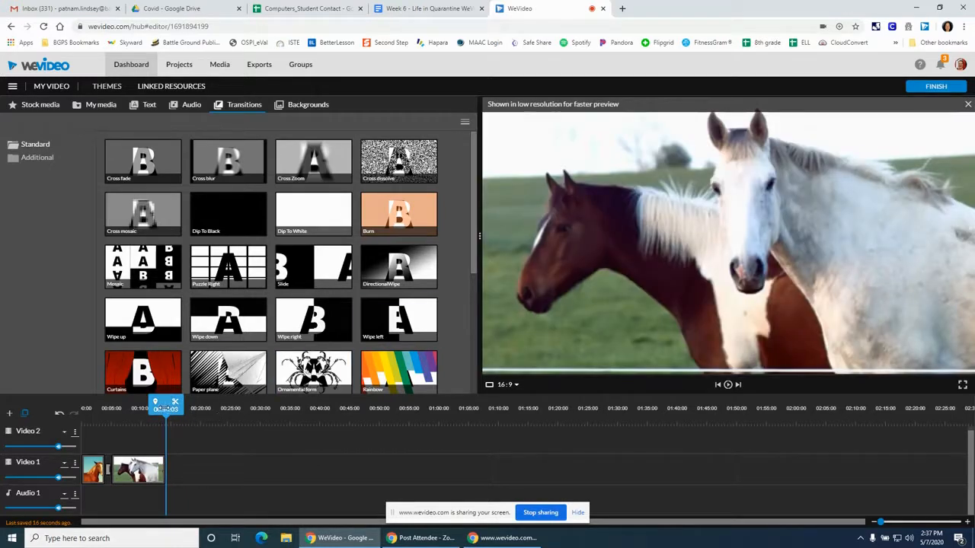
# Add the "Above the Horizon" motion title to Video 2 at 00:00:00, above the horse portrait, and play it back
pyautogui.moveTo(166, 409); pyautogui.dragTo(66, 404)
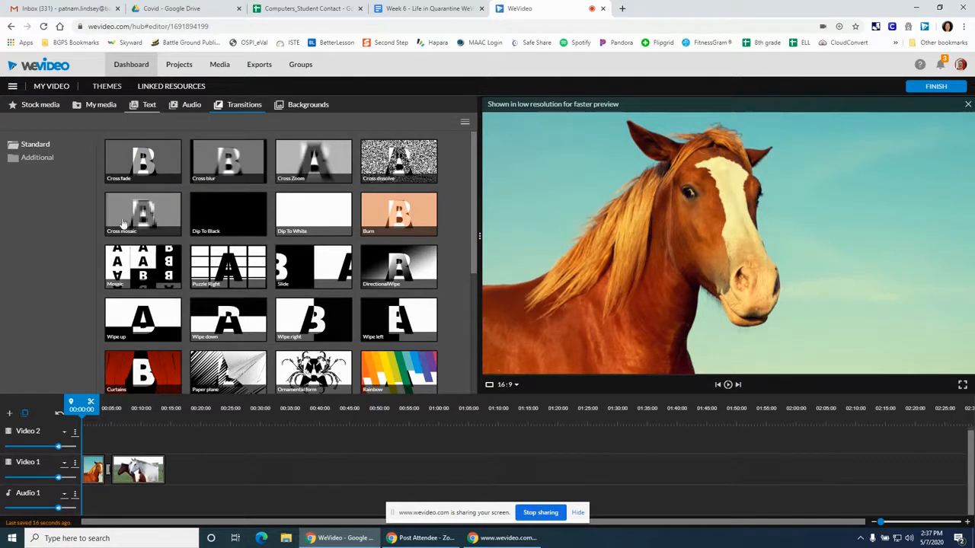
pyautogui.click(146, 105)
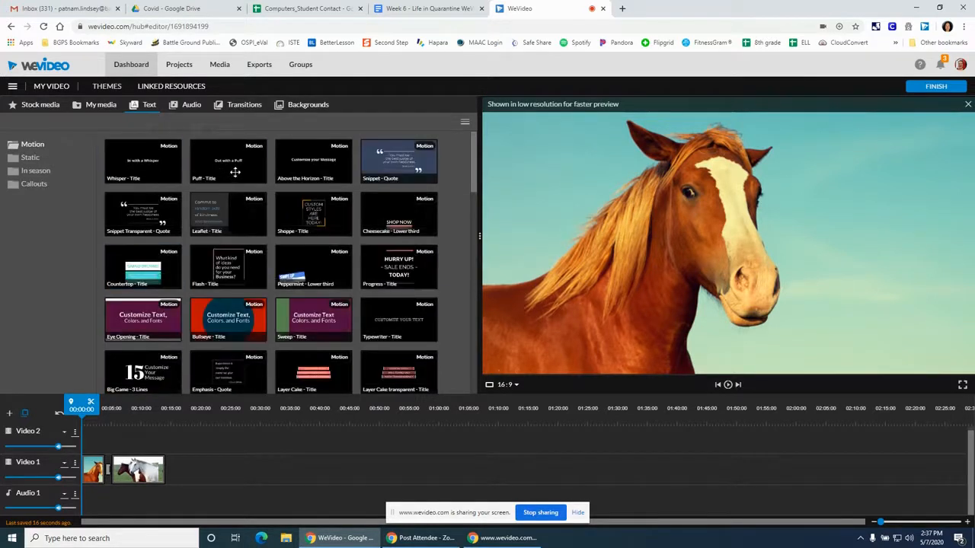
pyautogui.click(236, 173)
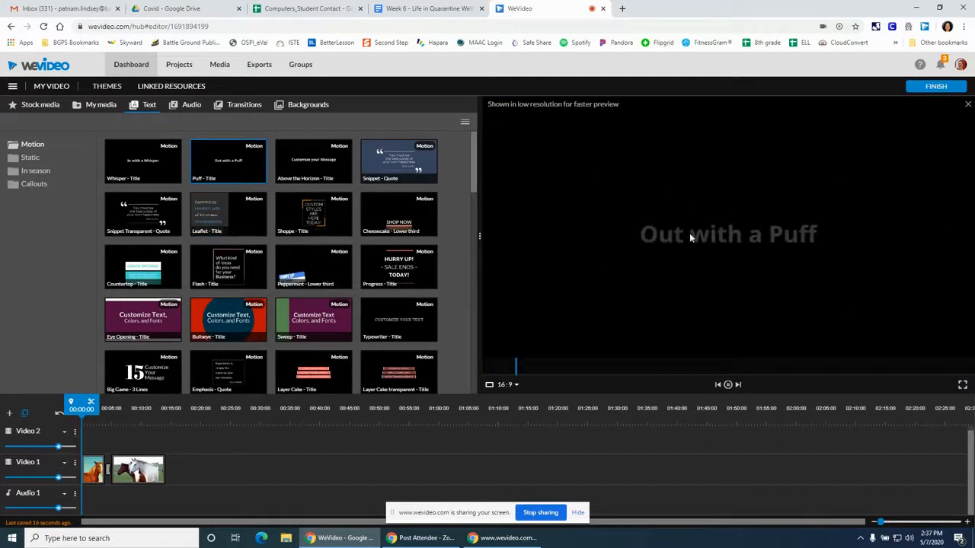
pyautogui.click(315, 168)
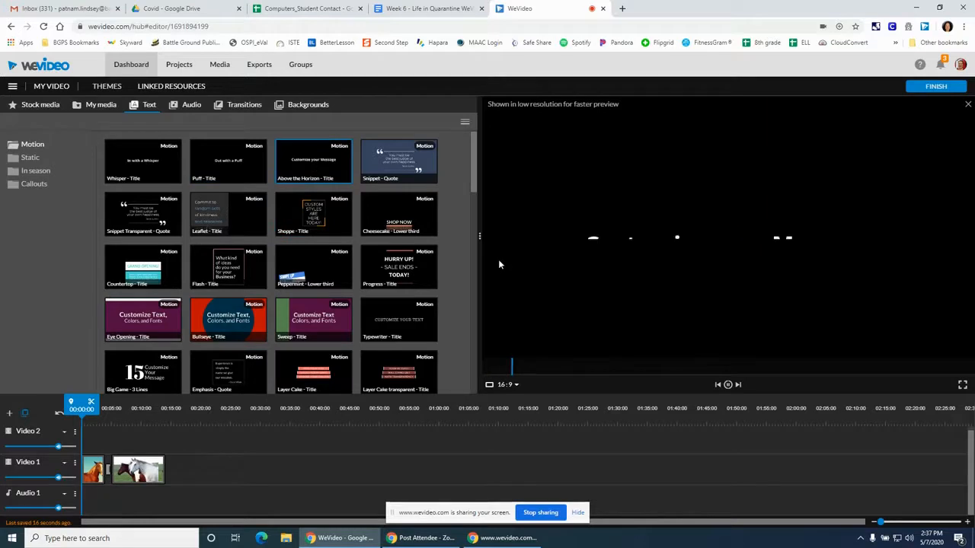
pyautogui.moveTo(324, 174); pyautogui.dragTo(93, 439)
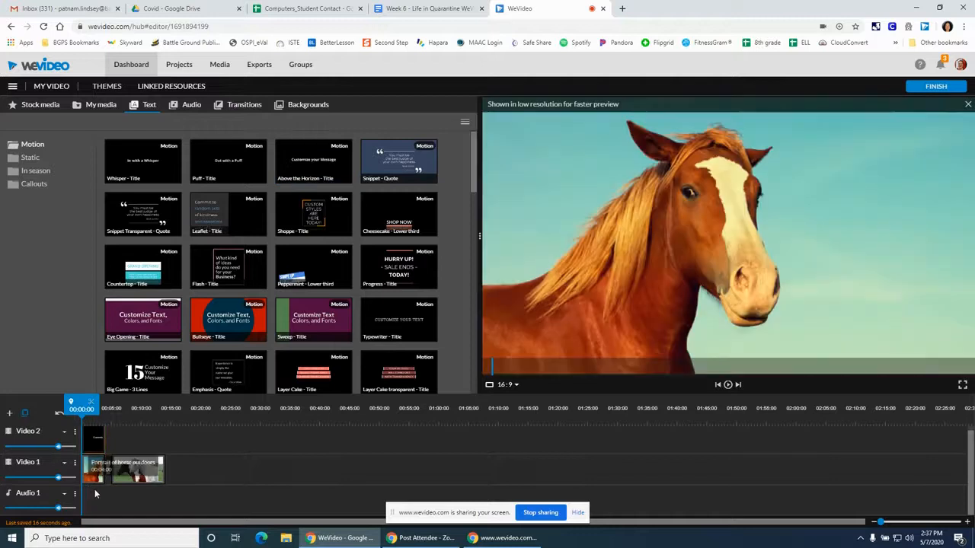
pyautogui.click(728, 386)
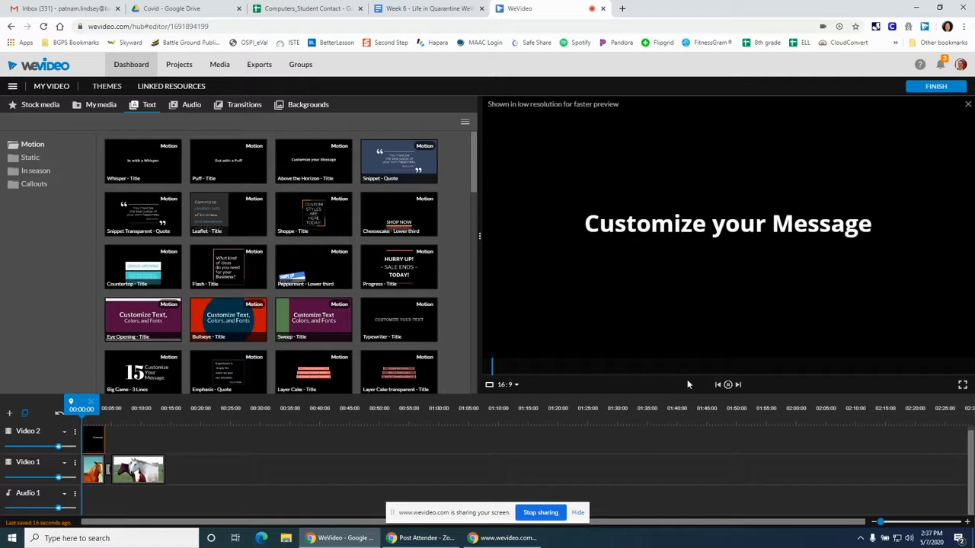
pyautogui.click(728, 386)
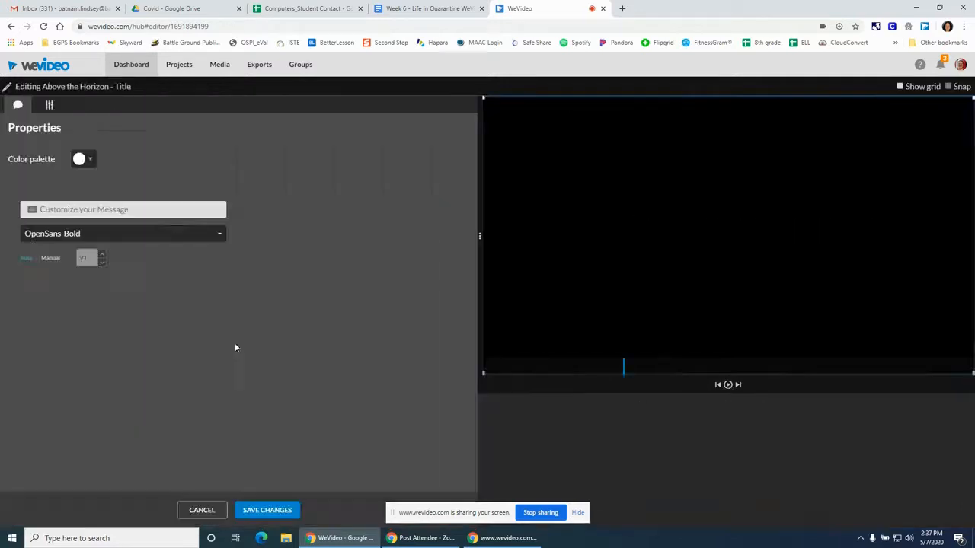
# Replace the Above the Horizon title's text with "Horse"
pyautogui.click(135, 212)
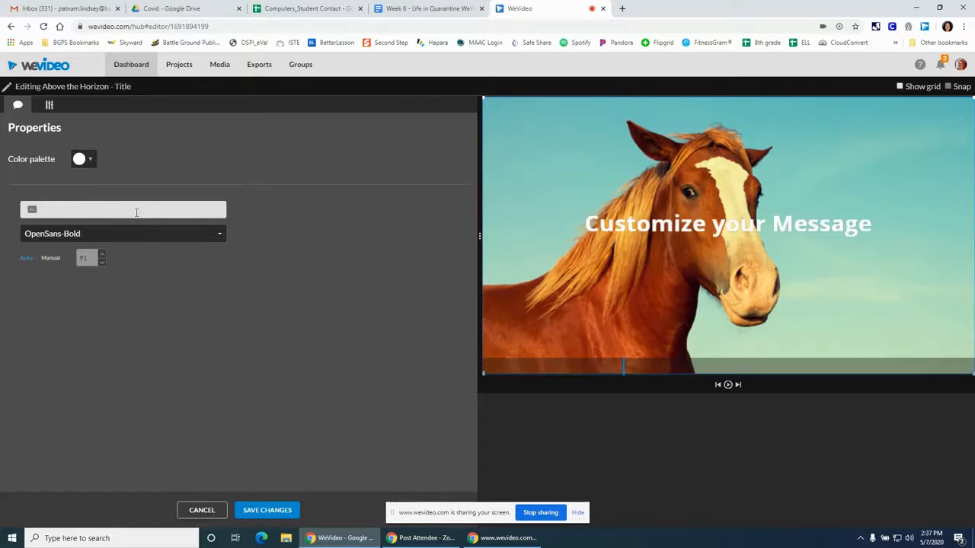
pyautogui.write('Hourse')
pyautogui.press('BackSpace')
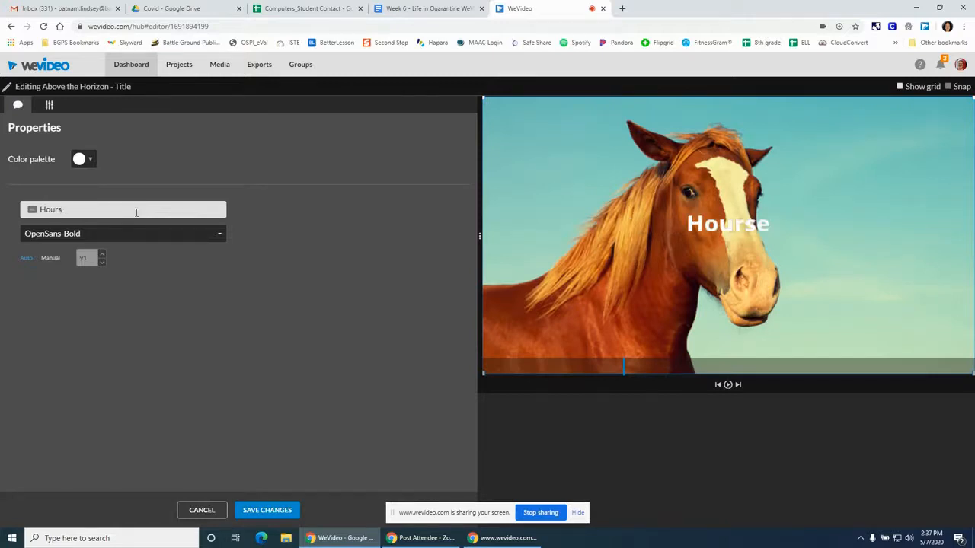
pyautogui.press('BackSpace')
pyautogui.write('r')
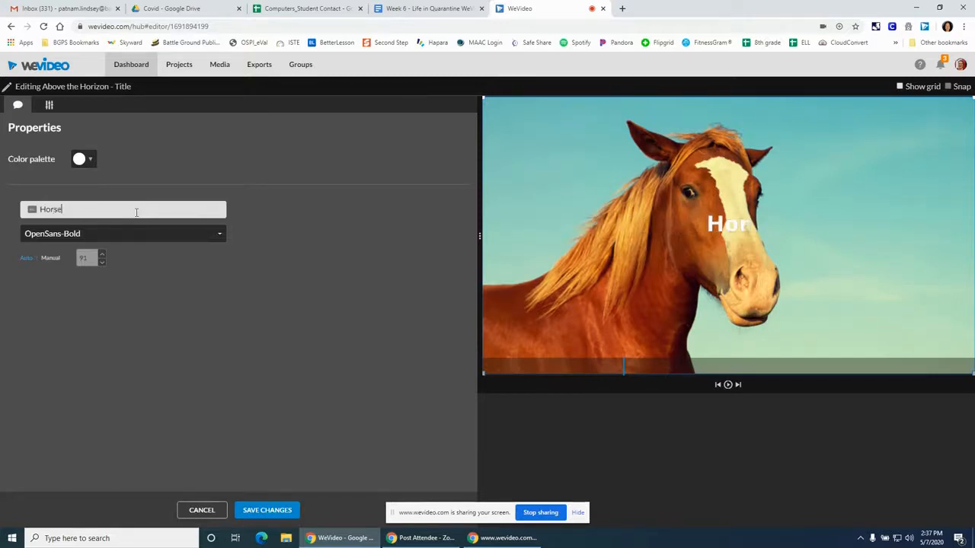
# Try dark purple #351c75 on the Horse title, settling on dark red as its color
pyautogui.click(91, 164)
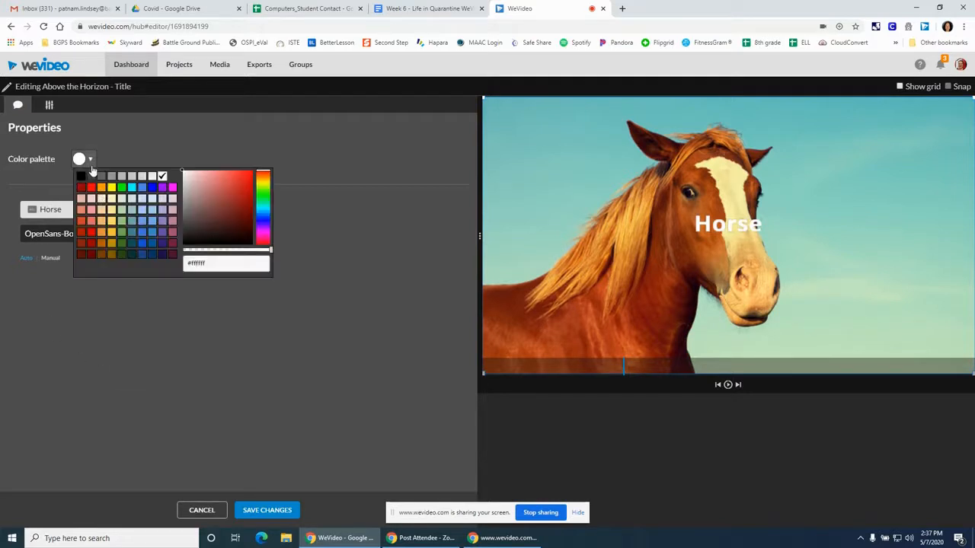
pyautogui.click(163, 245)
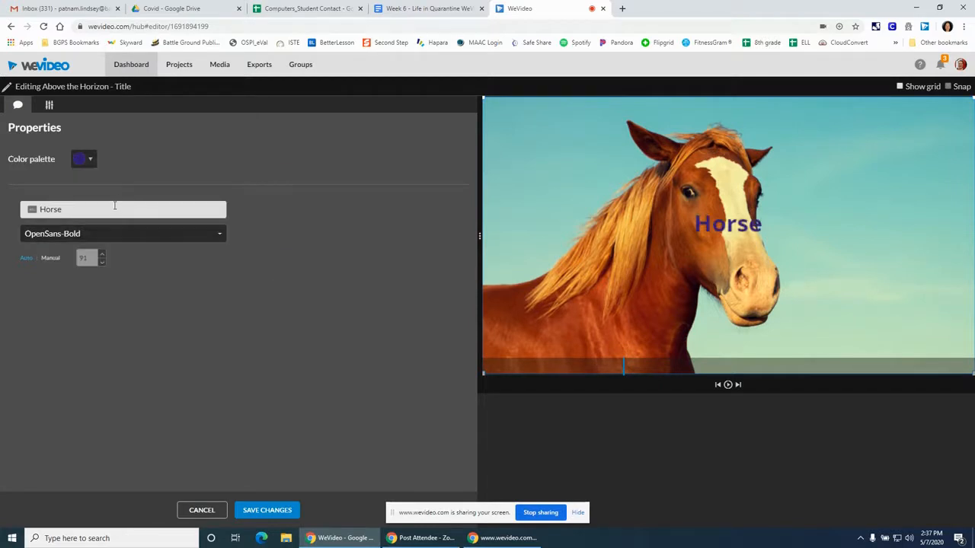
pyautogui.click(91, 162)
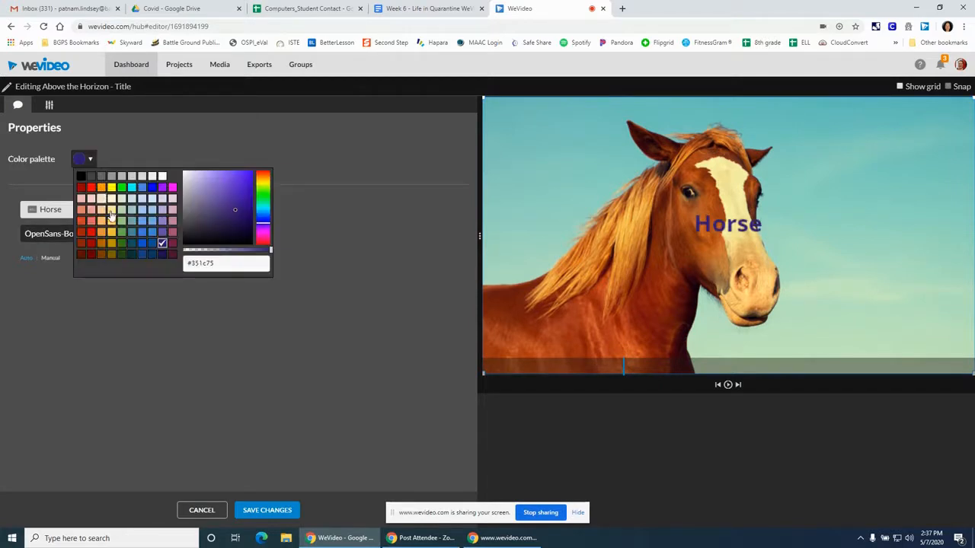
pyautogui.click(91, 244)
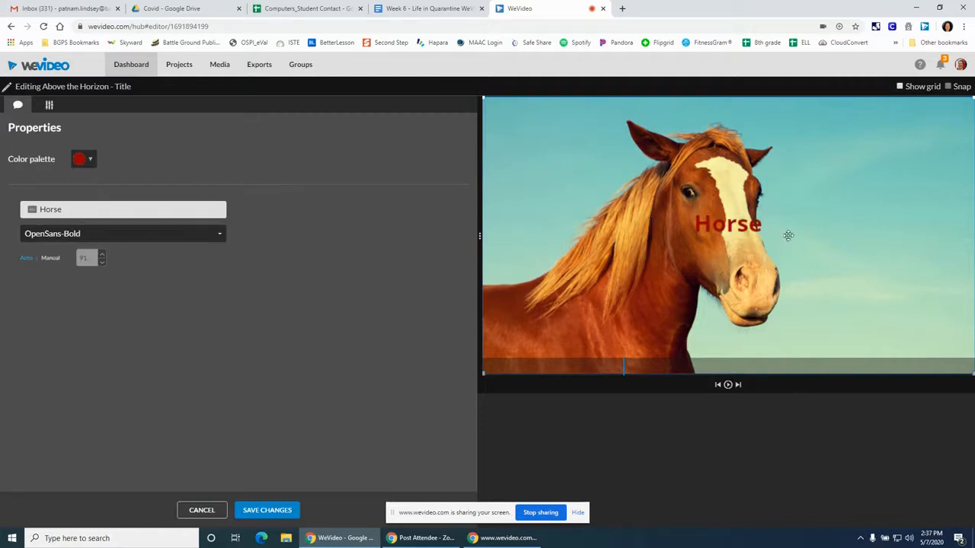
# Move the Horse title into the sky beside the horse's ears and enlarge it slightly, to a scale of about 1.03
pyautogui.moveTo(720, 225); pyautogui.dragTo(750, 196)
pyautogui.moveTo(582, 326); pyautogui.dragTo(556, 332)
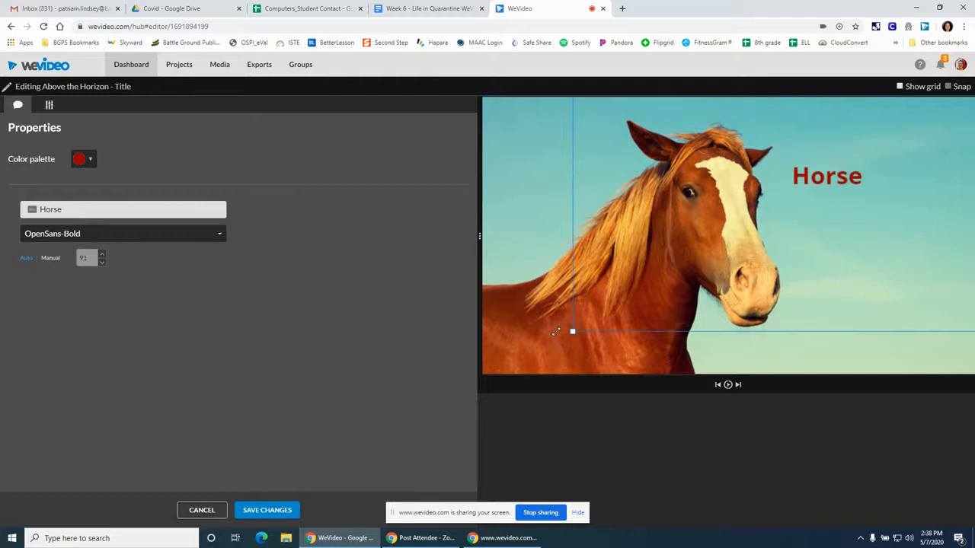
# Try mirroring the Horse title horizontally and rotating it counterclockwise in quarter turns, returning it to its upright orientation
pyautogui.click(50, 106)
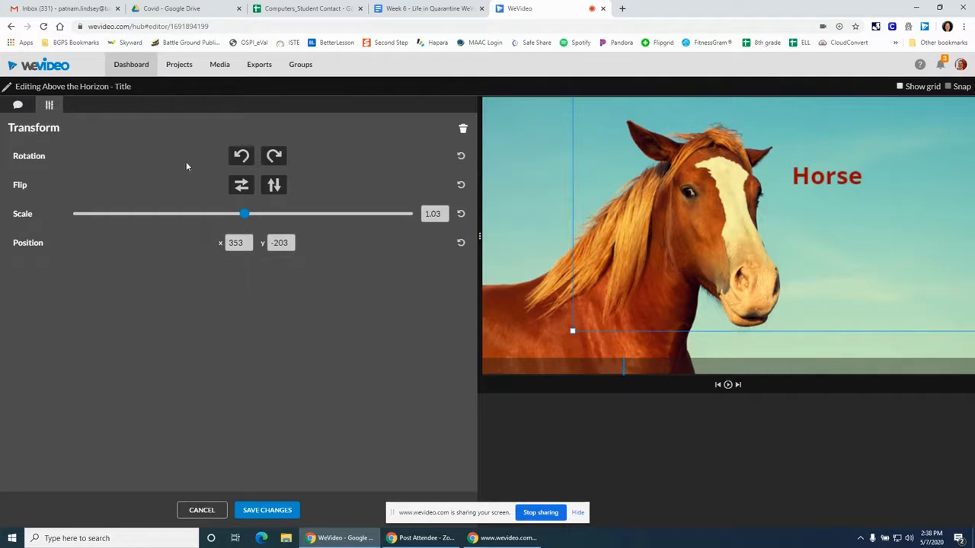
pyautogui.click(241, 188)
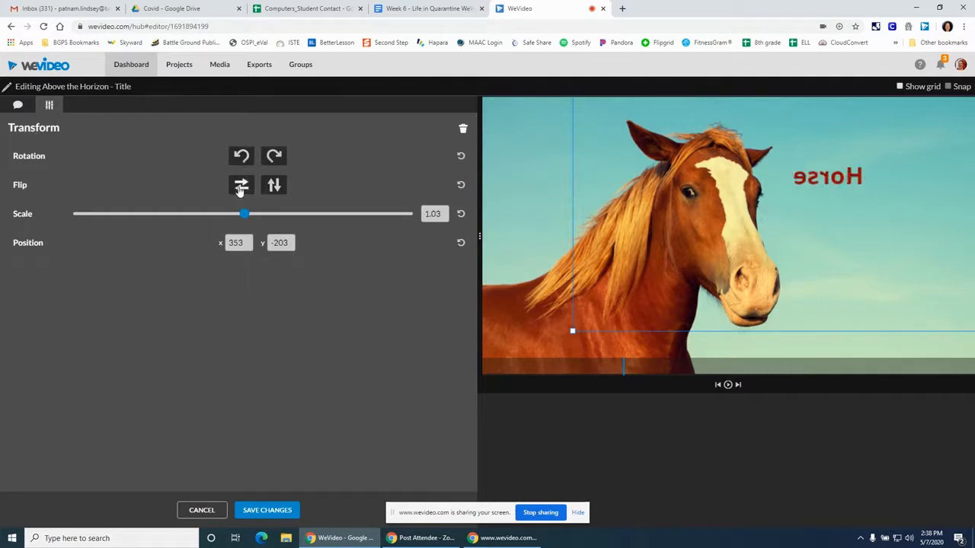
pyautogui.click(241, 188)
pyautogui.click(241, 157)
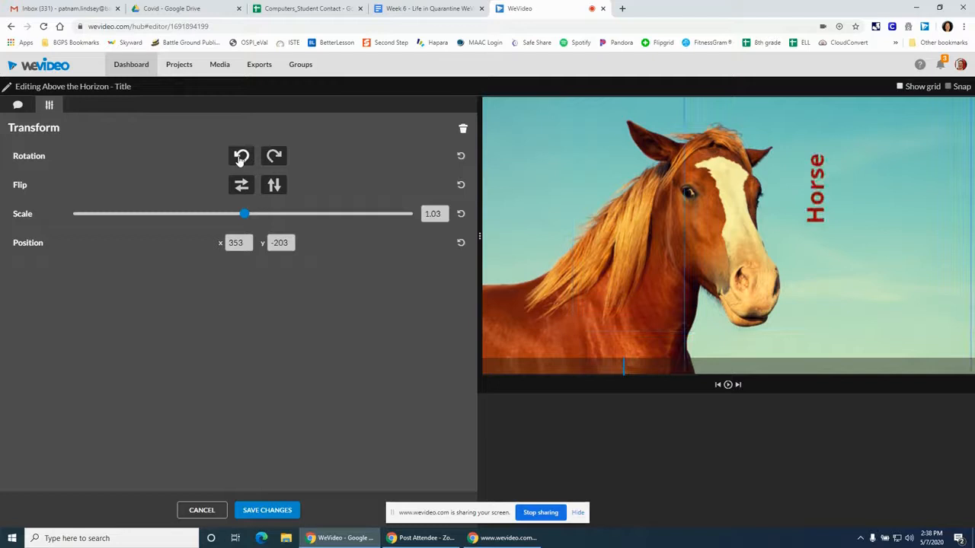
pyautogui.click(241, 157)
pyautogui.click(241, 157)
pyautogui.click(241, 157)
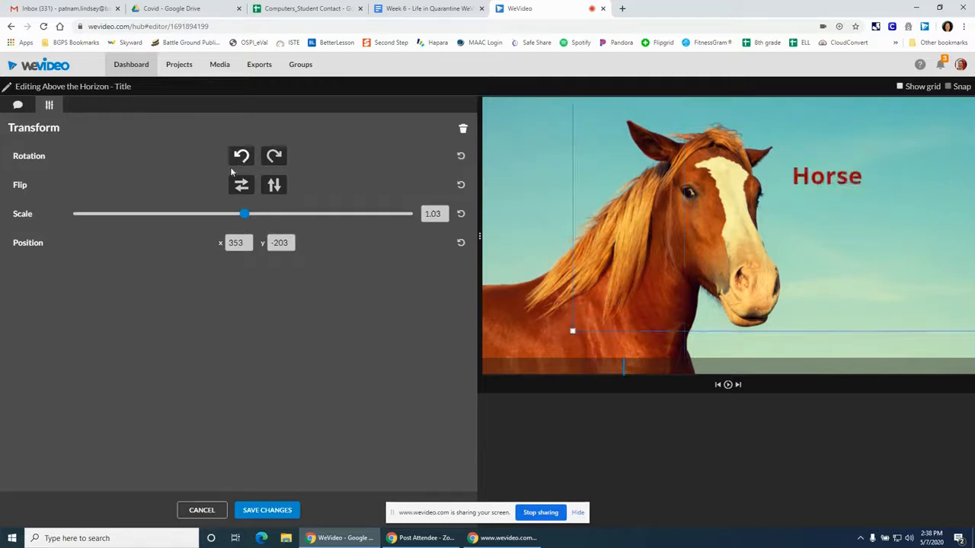
# Set the Horse title's scale to 1.08 and save the title changes
pyautogui.moveTo(244, 214)
pyautogui.mouseDown()
pyautogui.moveTo(122, 215)
pyautogui.moveTo(302, 214)
pyautogui.moveTo(247, 215)
pyautogui.mouseUp()
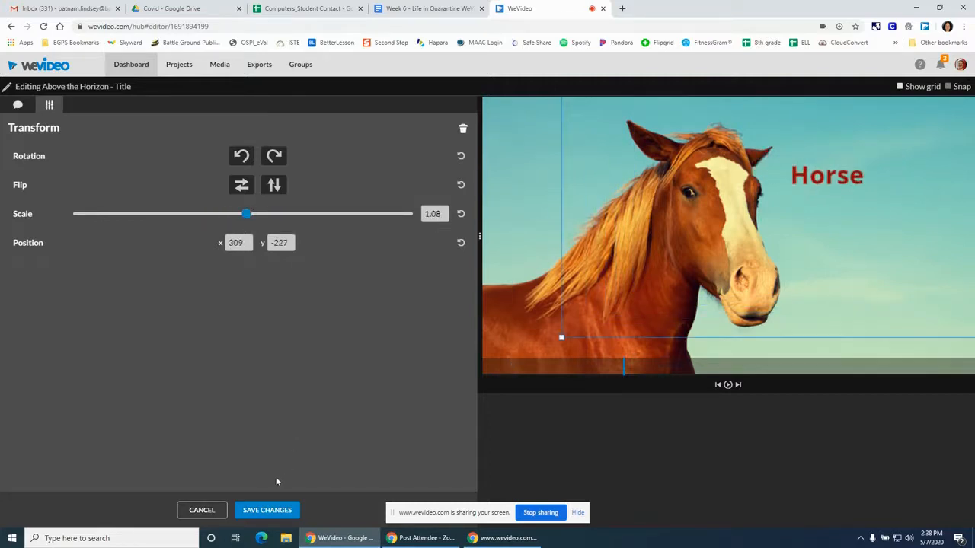
pyautogui.click(266, 509)
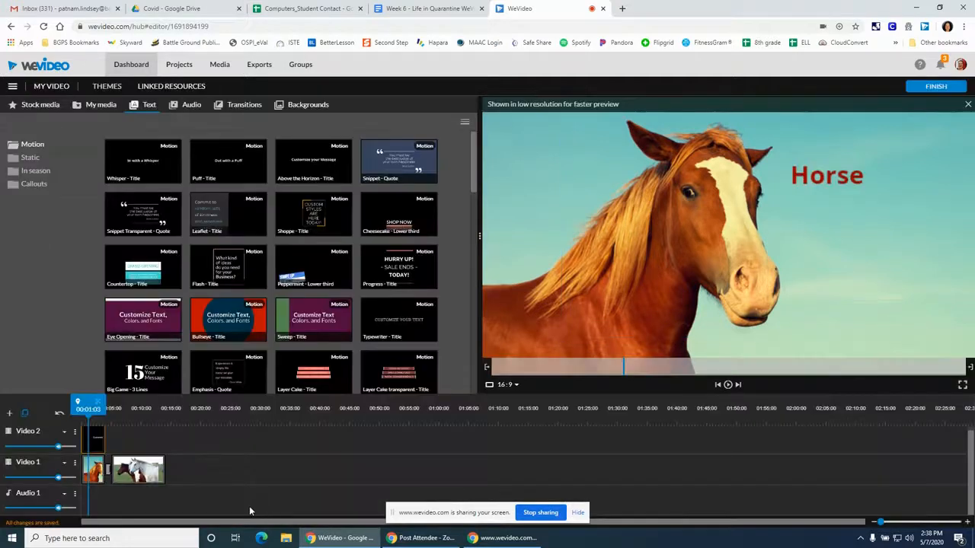
# Play the video from 00:00:00 to check the Horse title and the transition into the two-horses clip
pyautogui.moveTo(91, 408); pyautogui.dragTo(75, 406)
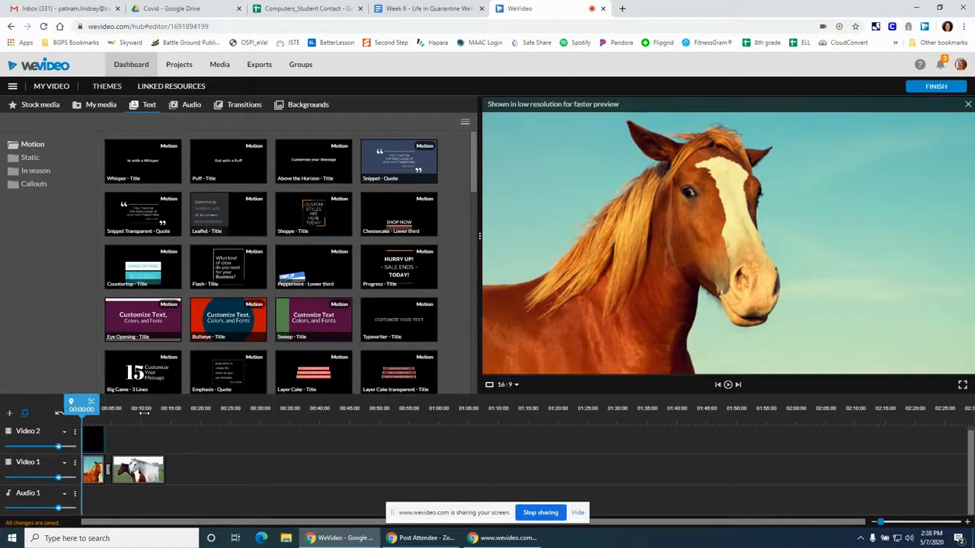
pyautogui.click(728, 386)
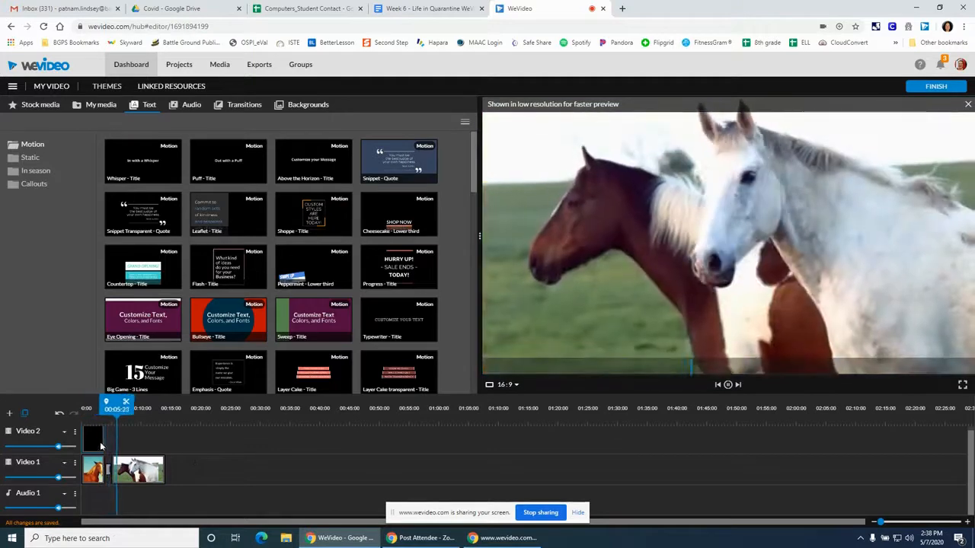
pyautogui.click(728, 384)
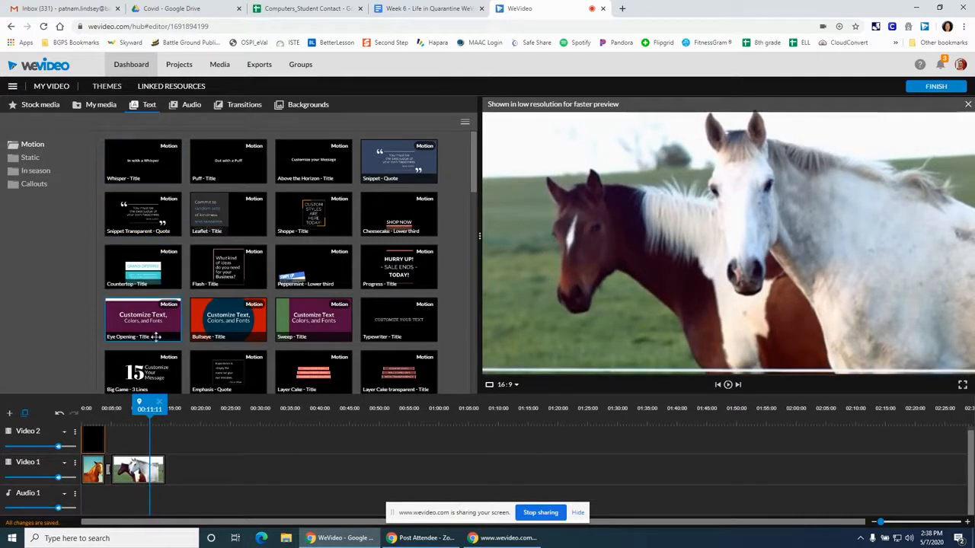
# Browse the motion titles and add the Puff title to Video 1 directly after the two-horses clip
pyautogui.scroll(-2, 305, 366)
pyautogui.scroll(2, 308, 343)
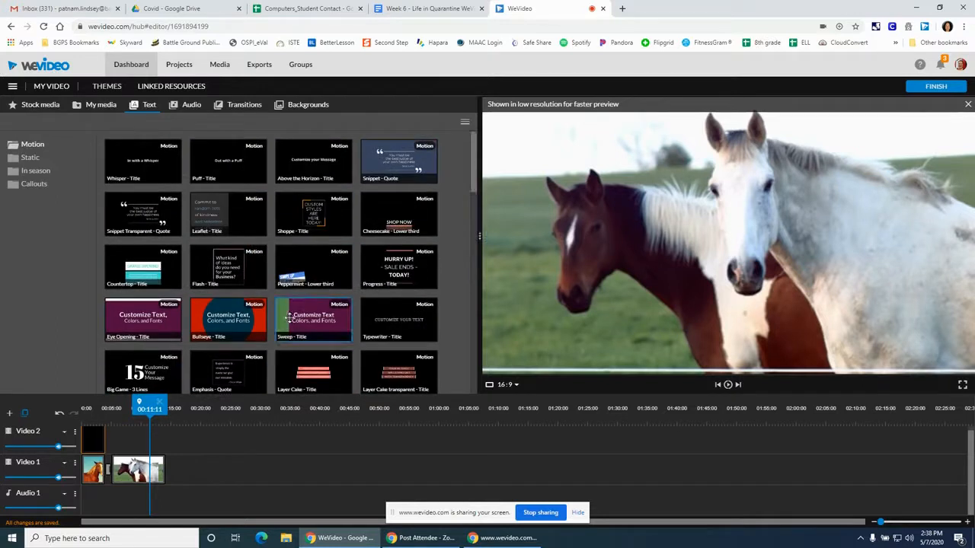
pyautogui.moveTo(166, 472); pyautogui.dragTo(179, 476)
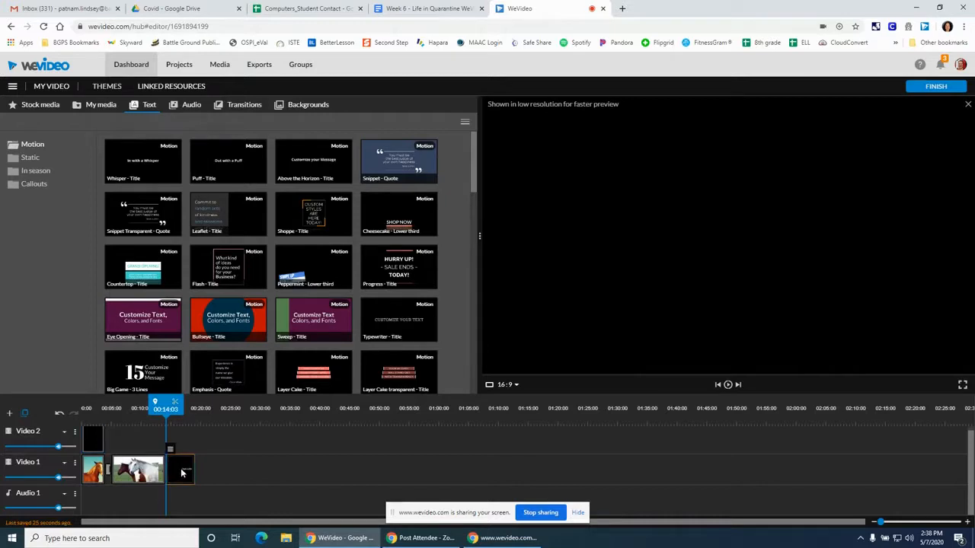
# Change the Puff title's text to "Goodbye" and save the title changes
pyautogui.doubleClick(183, 474)
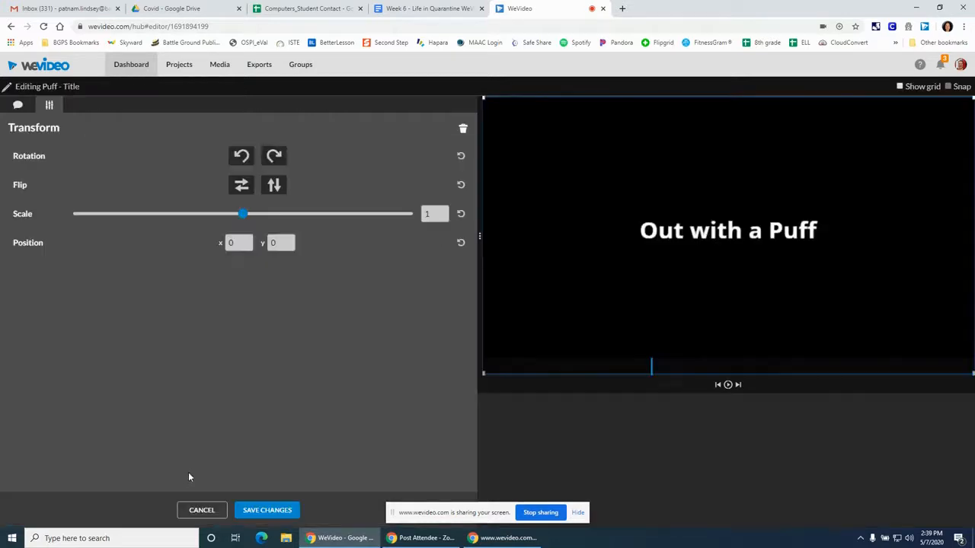
pyautogui.click(16, 105)
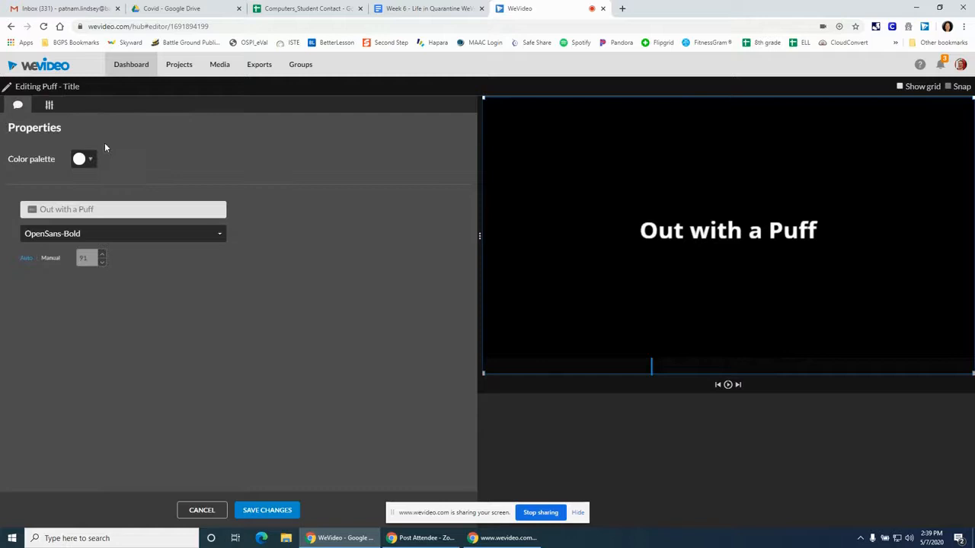
pyautogui.click(86, 213)
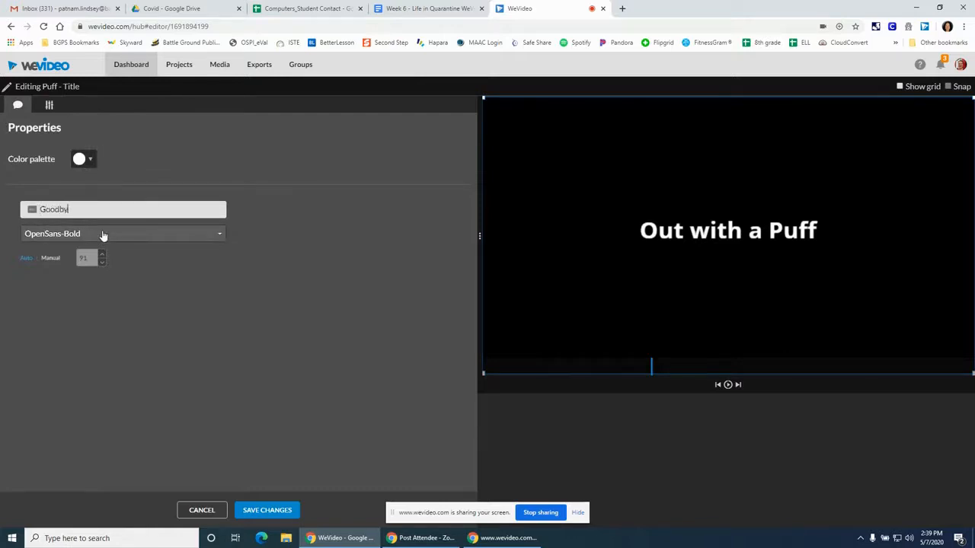
pyautogui.click(268, 510)
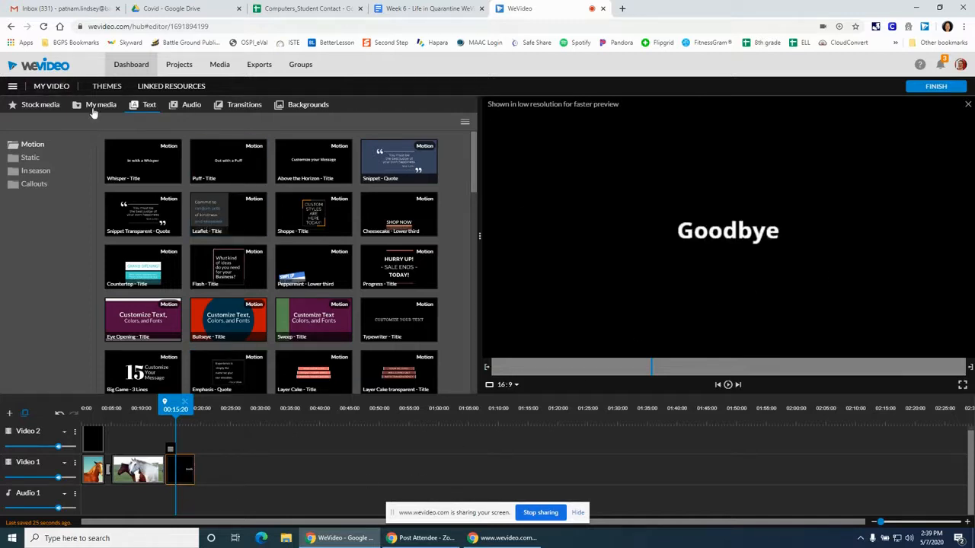
# Add a Dip To Black transition at the end of the Goodbye title on Video 1
pyautogui.click(245, 105)
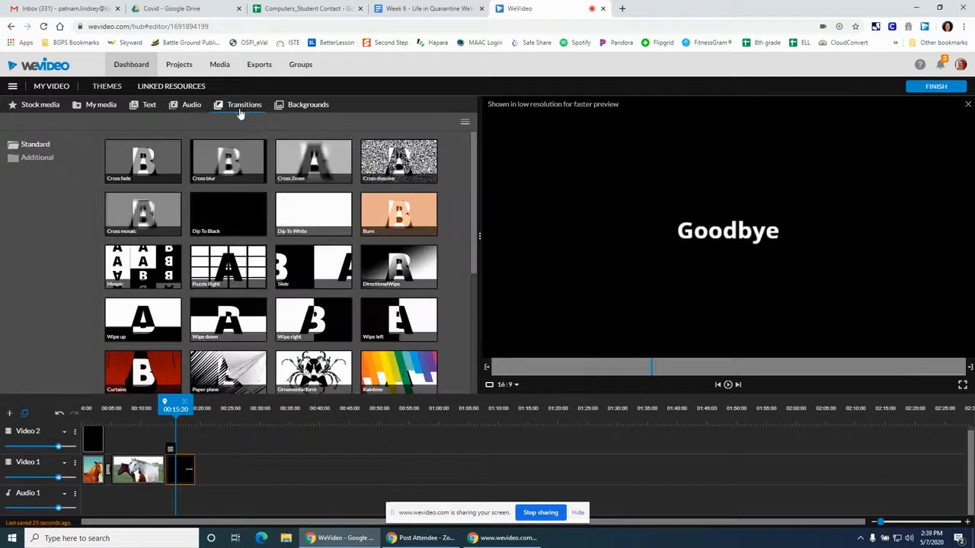
pyautogui.moveTo(230, 216)
pyautogui.mouseDown()
pyautogui.moveTo(225, 314)
pyautogui.moveTo(199, 426)
pyautogui.moveTo(204, 472)
pyautogui.mouseUp()
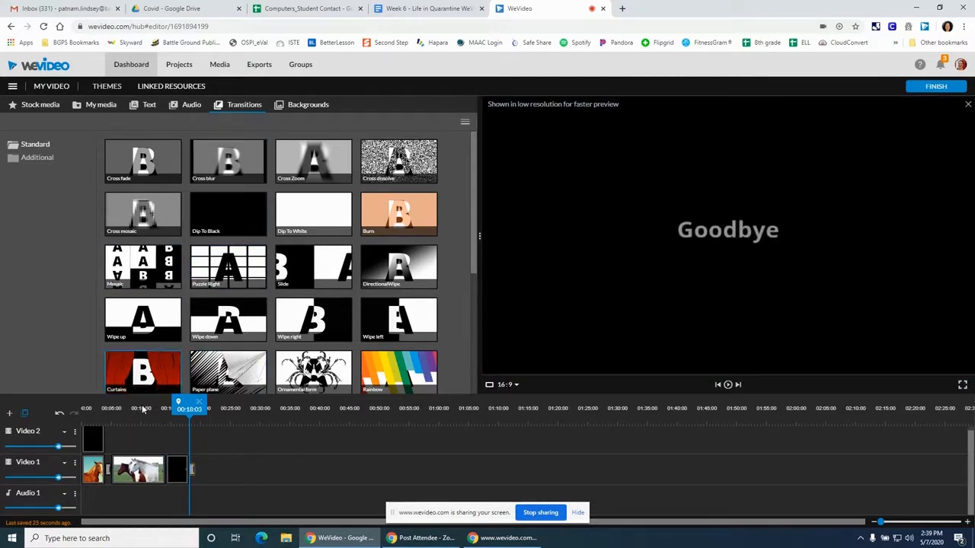
# Preview the free music tracks Inspiration and Moment Of Inspiration, and add Moment Of Inspiration to Audio 1 at 00:00:00
pyautogui.click(191, 106)
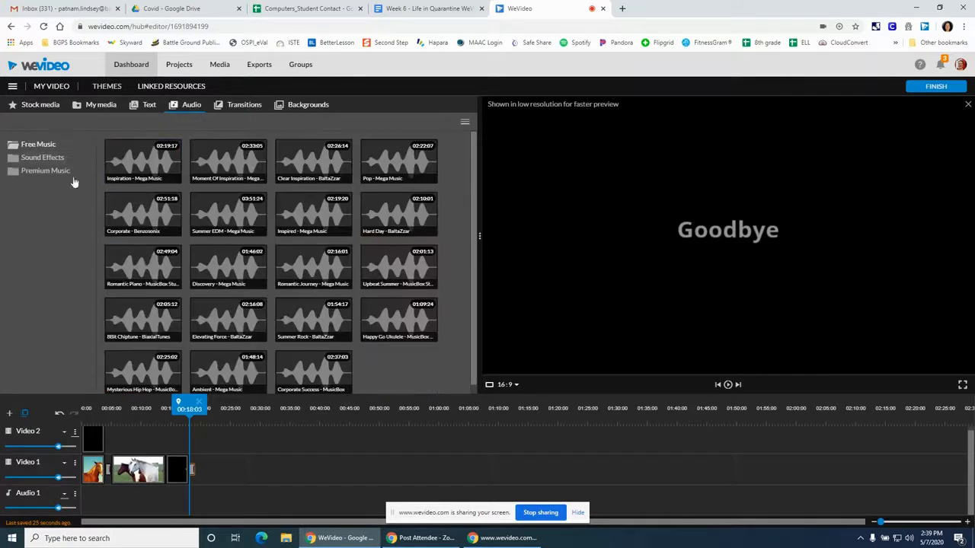
pyautogui.click(149, 157)
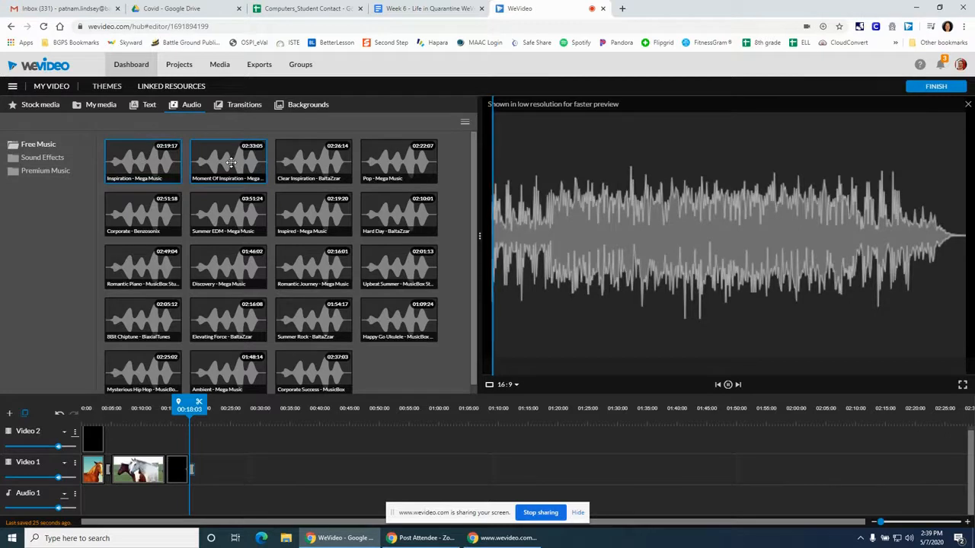
pyautogui.click(228, 158)
pyautogui.moveTo(229, 159); pyautogui.dragTo(89, 505)
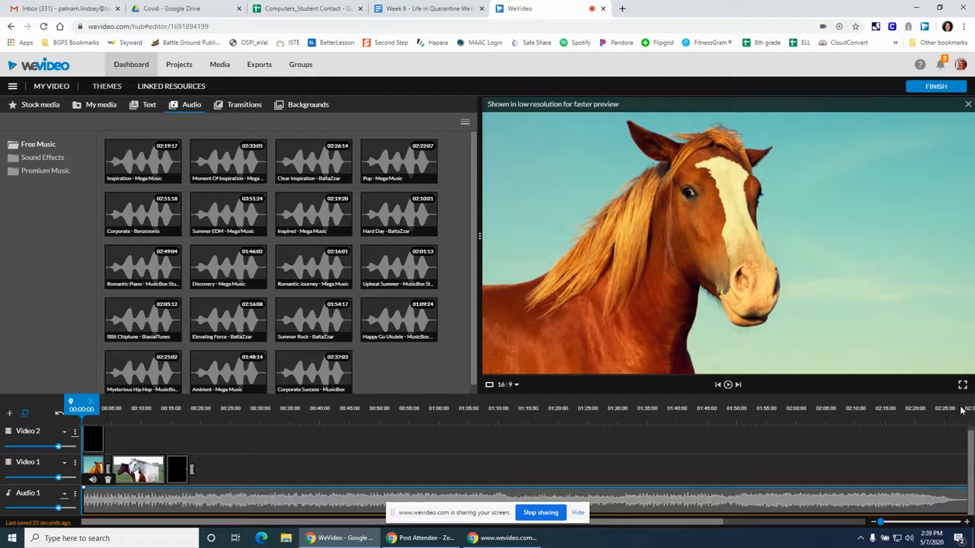
# Split the music on Audio 1 at the end of the video, about 18 seconds, and delete the remainder
pyautogui.moveTo(83, 409); pyautogui.dragTo(194, 409)
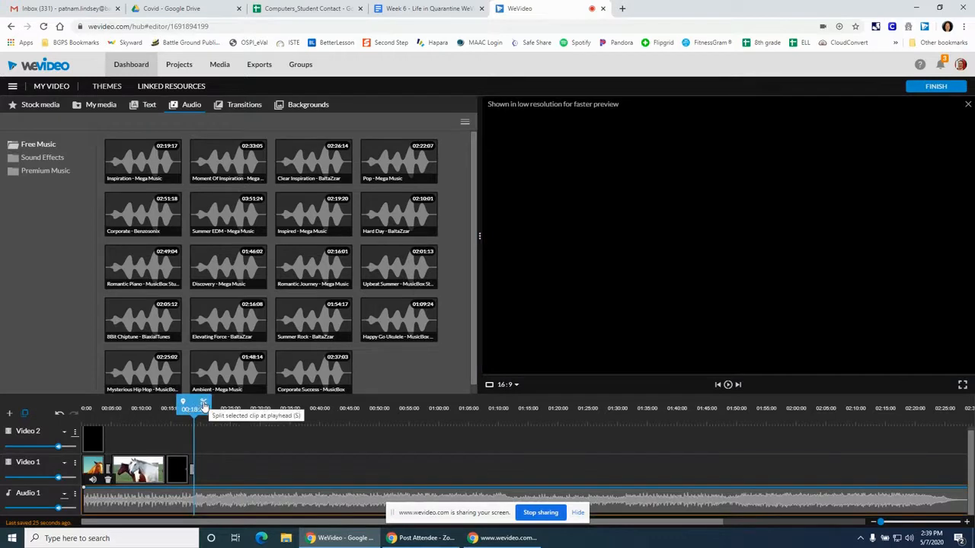
pyautogui.click(203, 404)
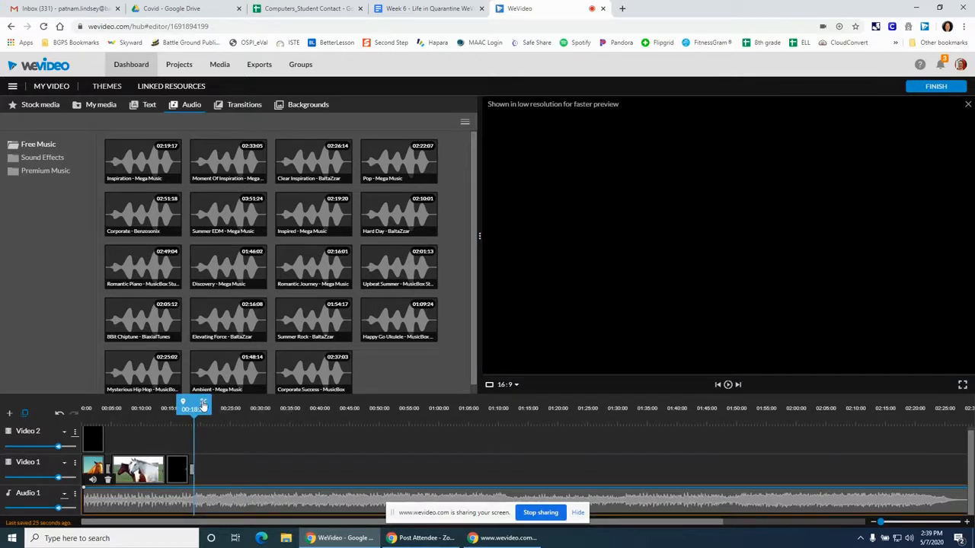
pyautogui.click(236, 499)
pyautogui.moveTo(262, 468); pyautogui.dragTo(573, 265)
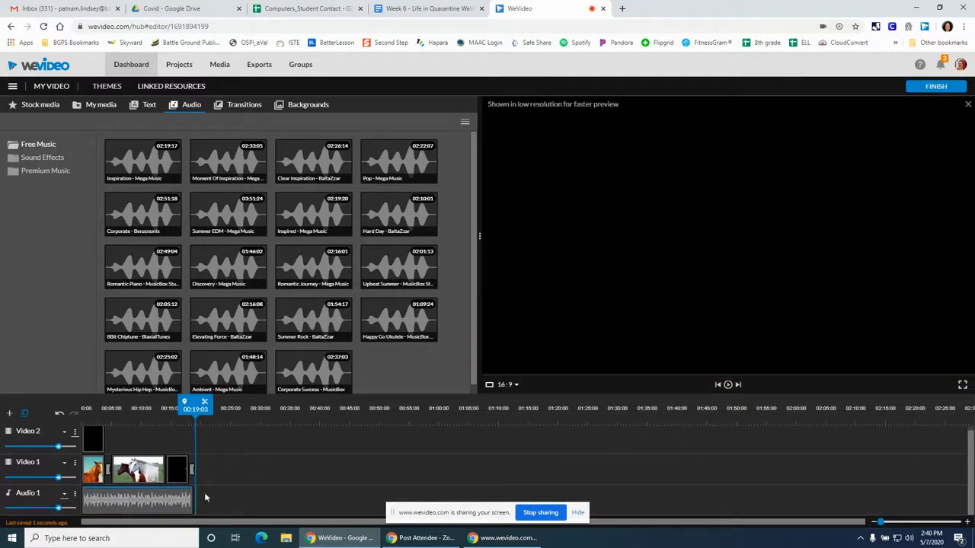
# Lower the music clip's volume at both its start and end to about 20%
pyautogui.click(89, 494)
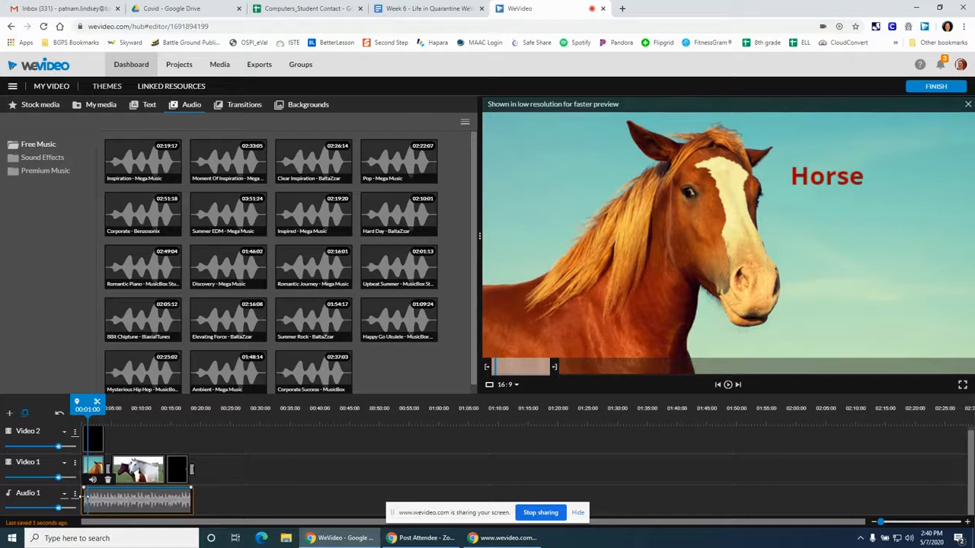
pyautogui.moveTo(87, 494); pyautogui.dragTo(84, 510)
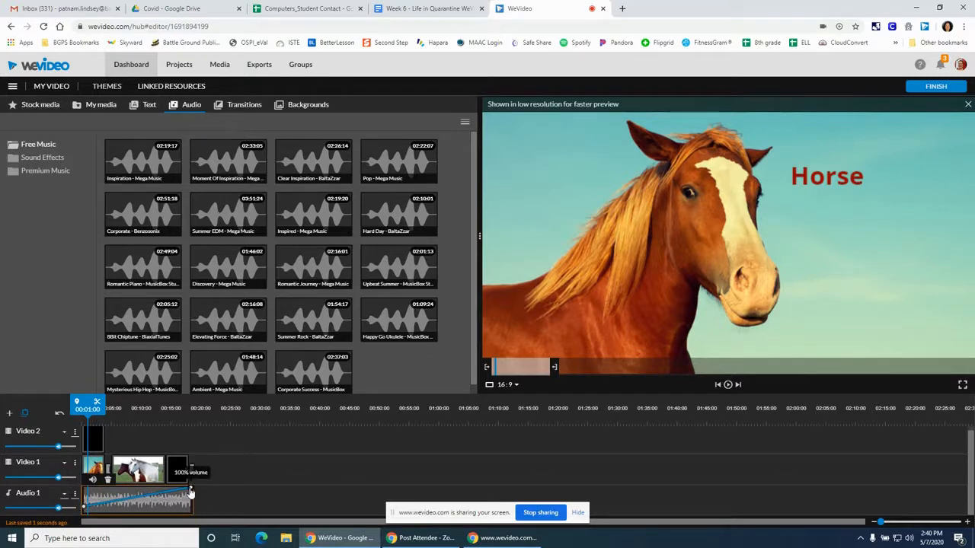
pyautogui.moveTo(192, 493); pyautogui.dragTo(191, 512)
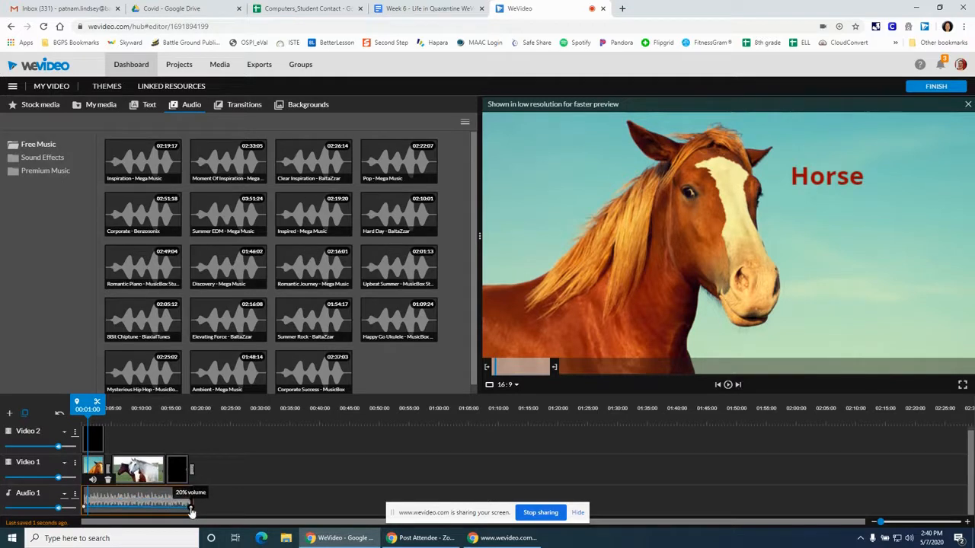
# Add a volume point to the music at about 14 seconds and fade the volume down from there to the clip's end
pyautogui.click(164, 508)
pyautogui.moveTo(163, 509)
pyautogui.mouseDown()
pyautogui.moveTo(166, 491)
pyautogui.moveTo(165, 505)
pyautogui.mouseUp()
pyautogui.moveTo(192, 517); pyautogui.dragTo(191, 526)
# Play the finished video through to its end to check the titles, transitions and music fade-out
pyautogui.click(728, 386)
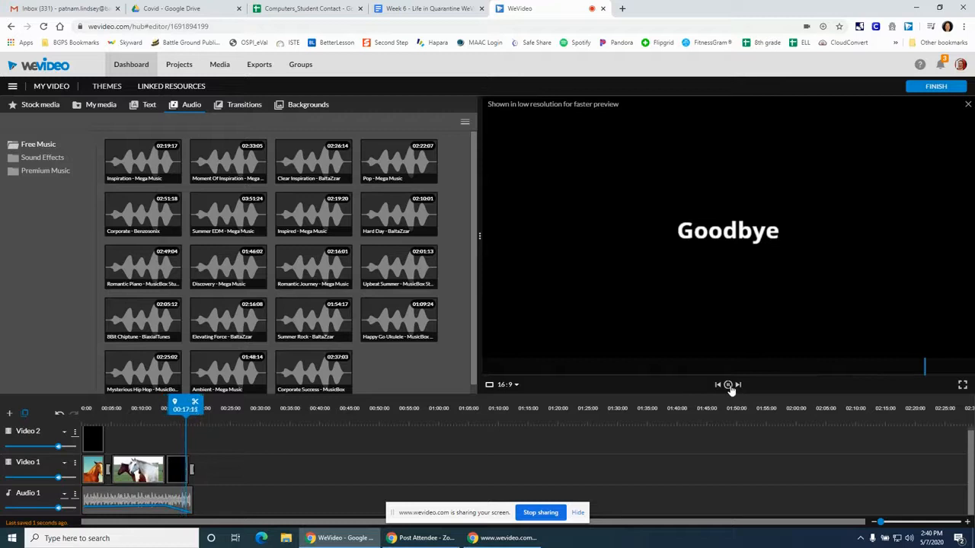
pyautogui.click(728, 386)
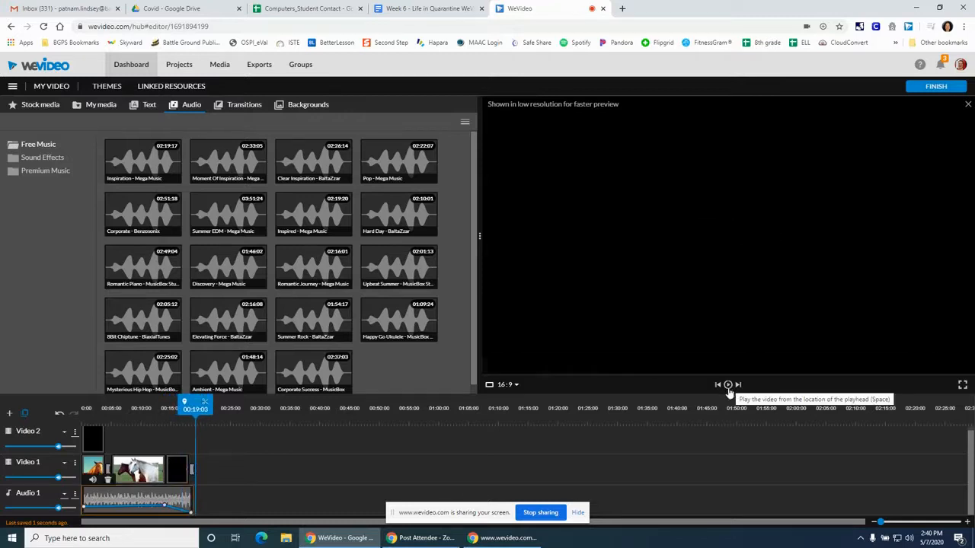
pyautogui.click(728, 386)
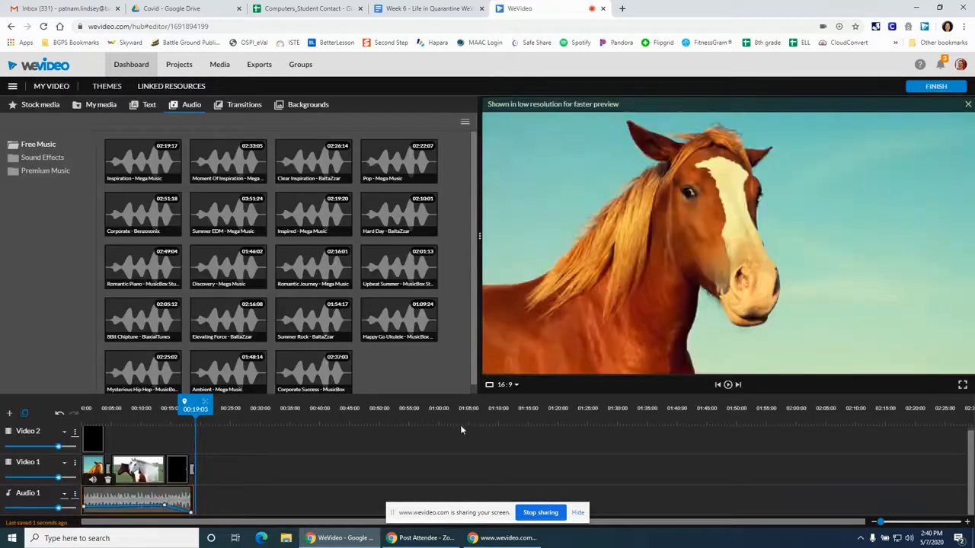